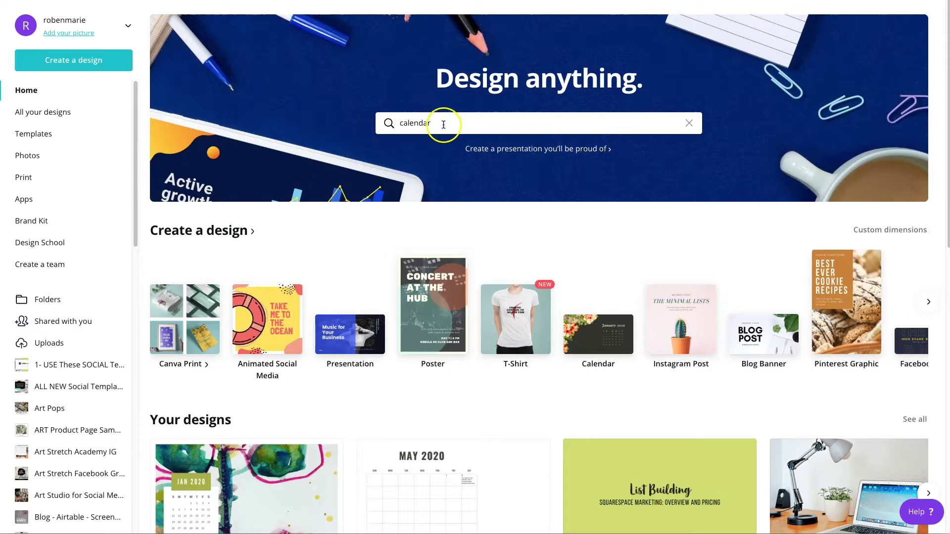
# - Search for "calendar" templates and look through the available calendar designs, comparing their layouts and photo areas
pyautogui.press('Return')
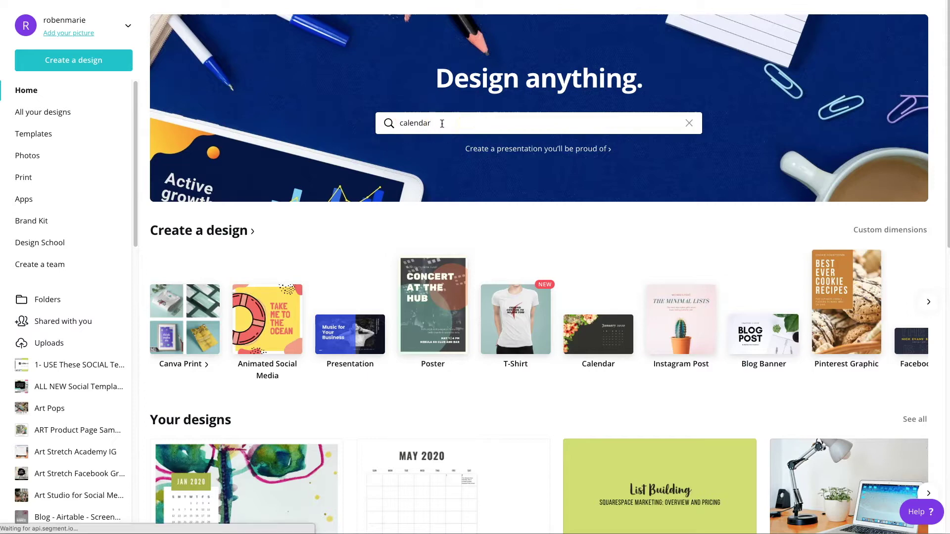
pyautogui.click(695, 308)
pyautogui.scroll(-9, 695, 308)
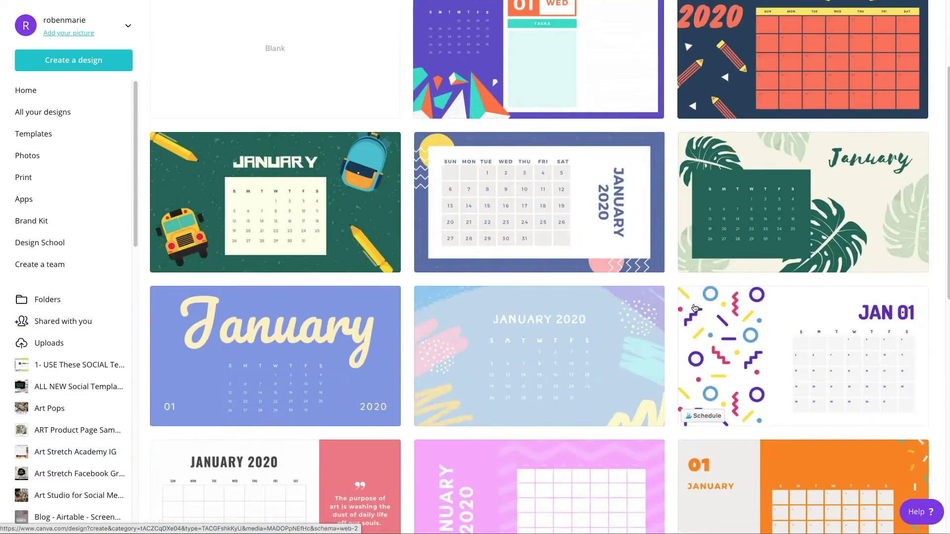
pyautogui.scroll(-4, 695, 308)
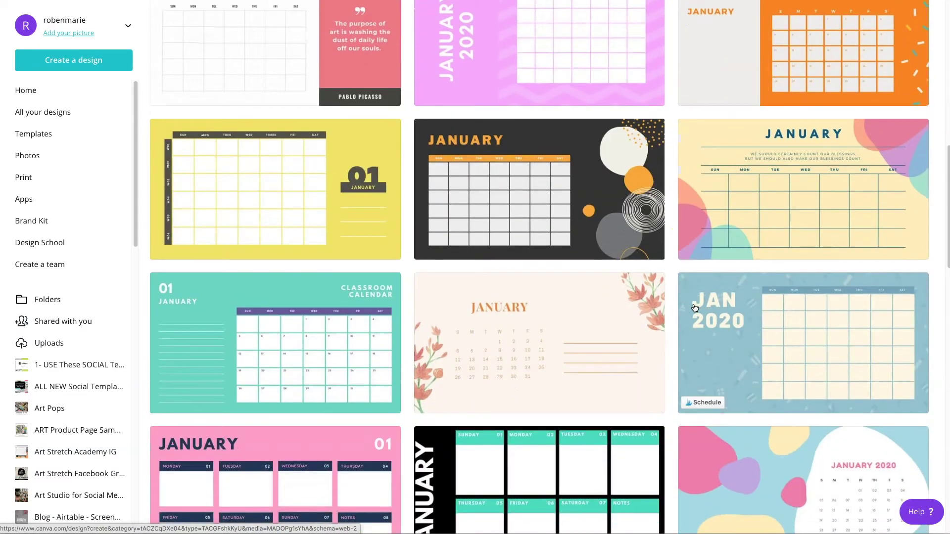
pyautogui.scroll(-8, 694, 308)
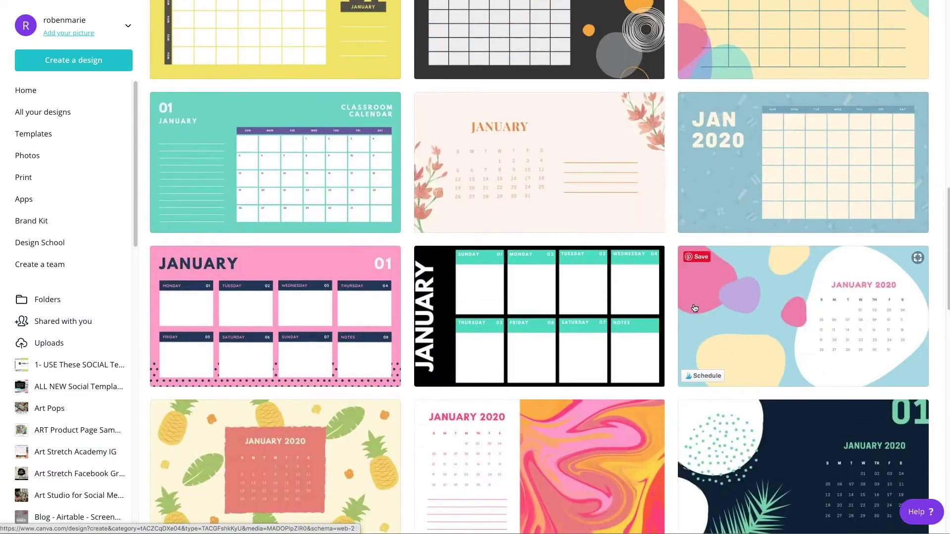
pyautogui.scroll(-3, 694, 308)
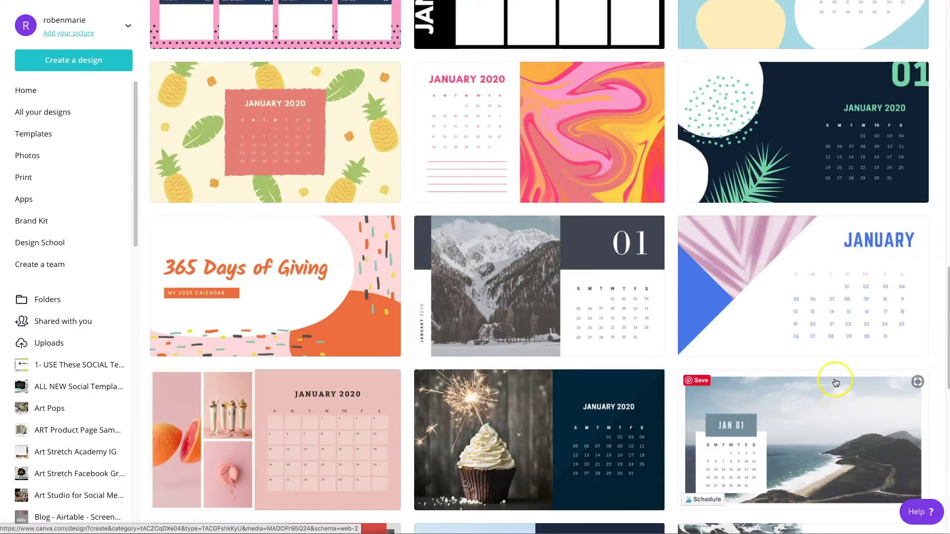
pyautogui.scroll(-3, 836, 383)
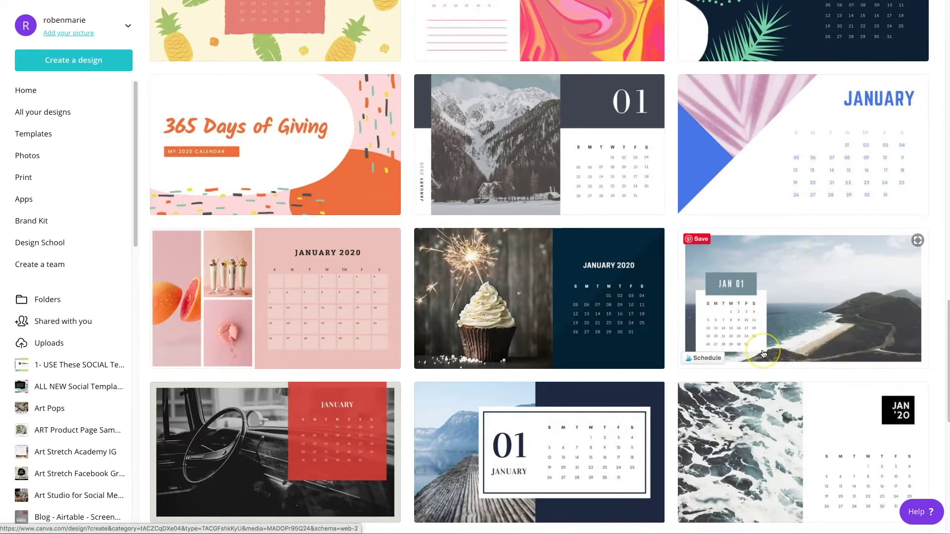
pyautogui.scroll(-6, 772, 352)
pyautogui.scroll(-3, 764, 355)
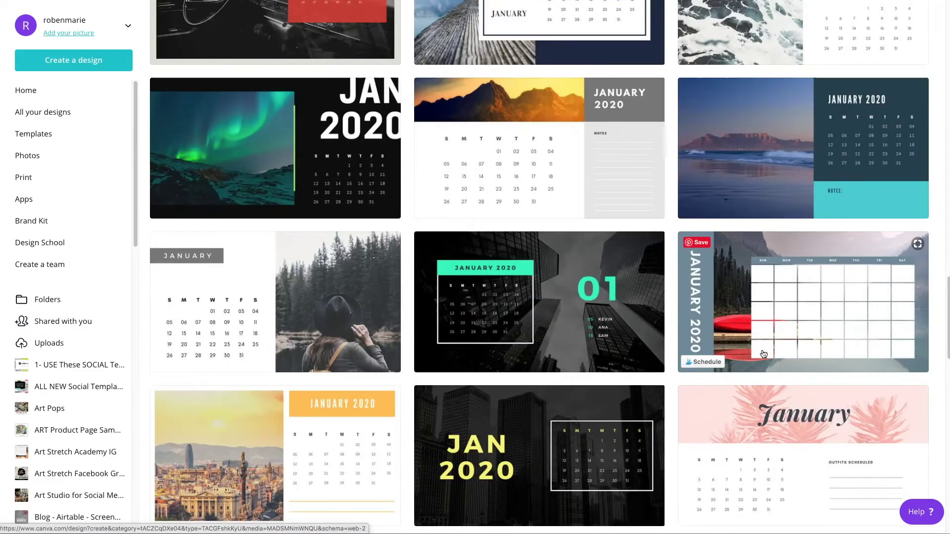
pyautogui.scroll(-4, 764, 354)
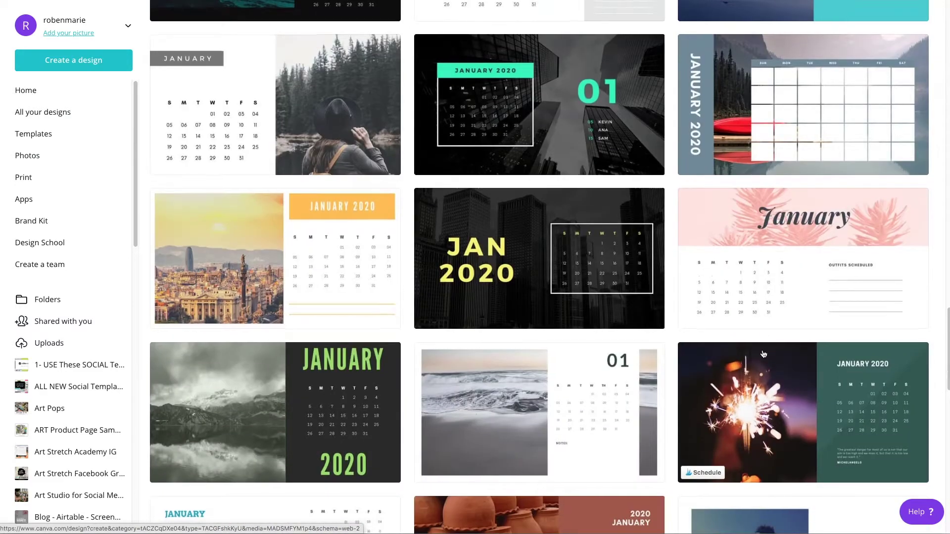
pyautogui.scroll(-6, 763, 354)
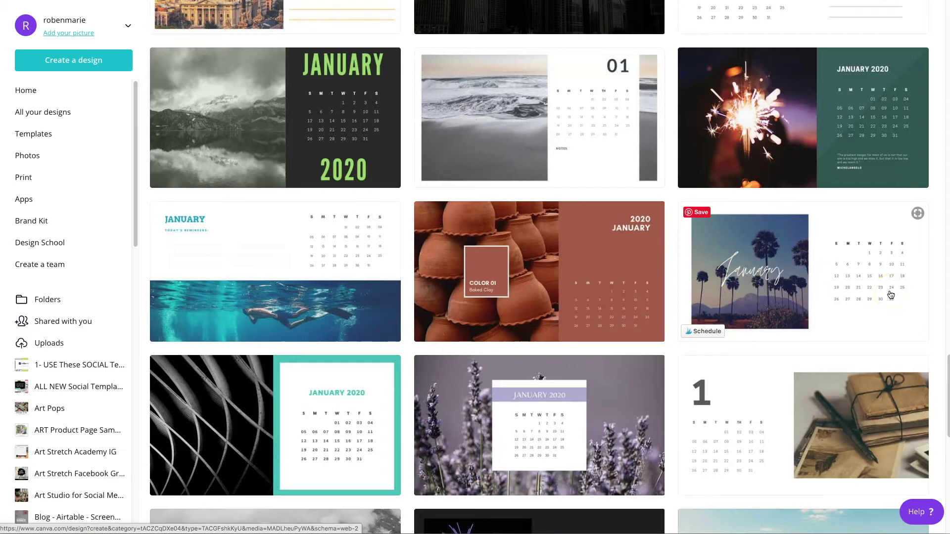
pyautogui.scroll(-4, 891, 295)
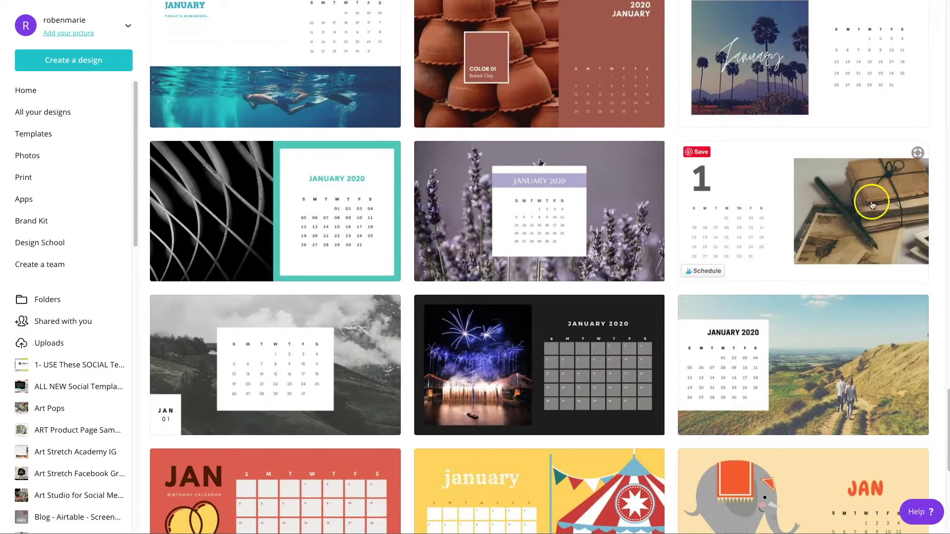
pyautogui.scroll(-1, 855, 338)
pyautogui.scroll(-9, 854, 338)
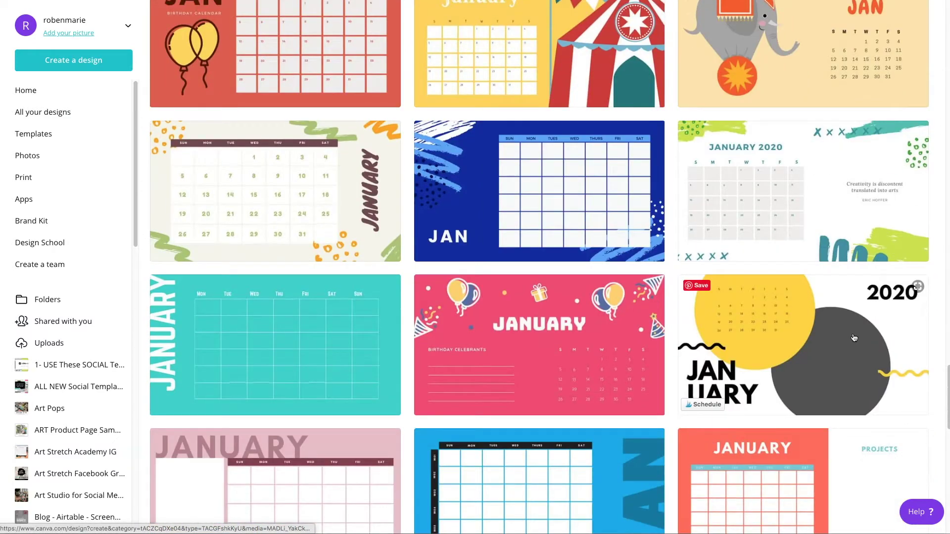
pyautogui.scroll(-11, 854, 338)
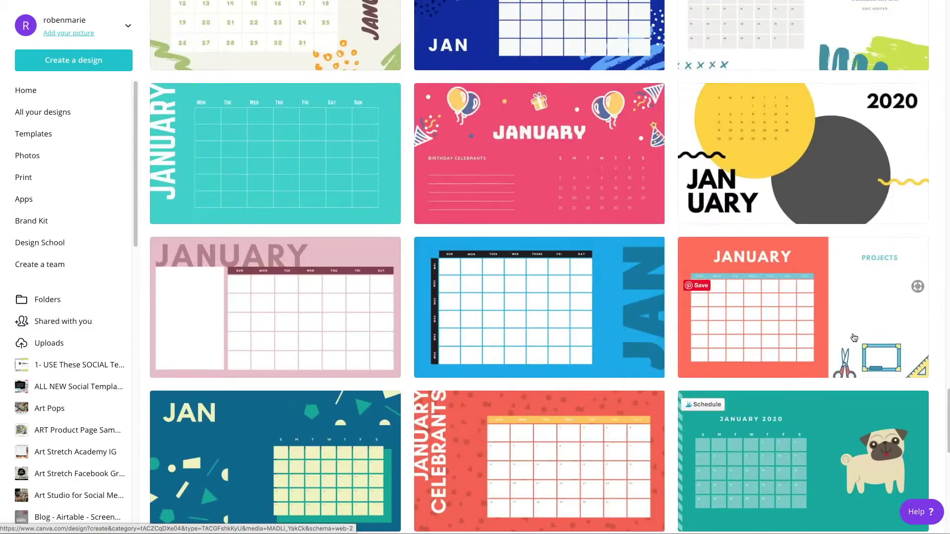
pyautogui.scroll(-9, 854, 338)
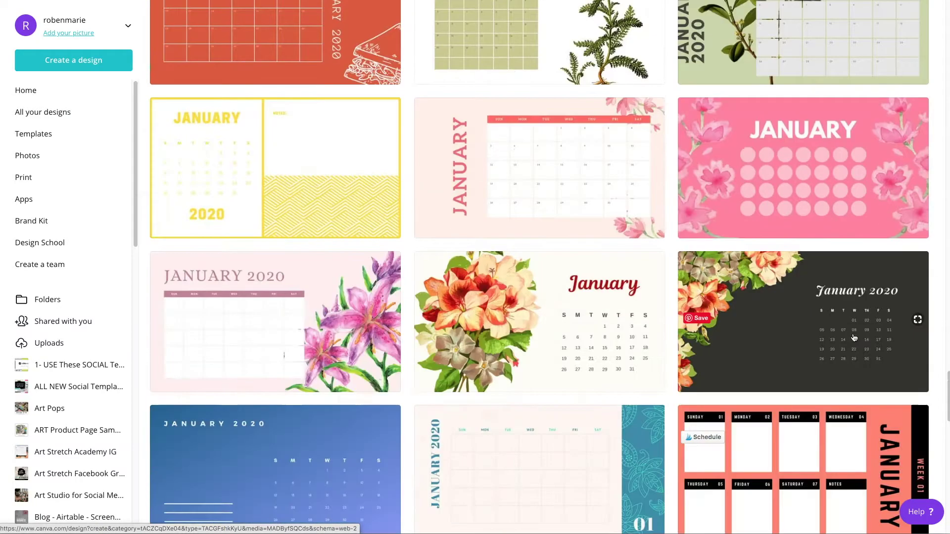
pyautogui.scroll(-15, 854, 338)
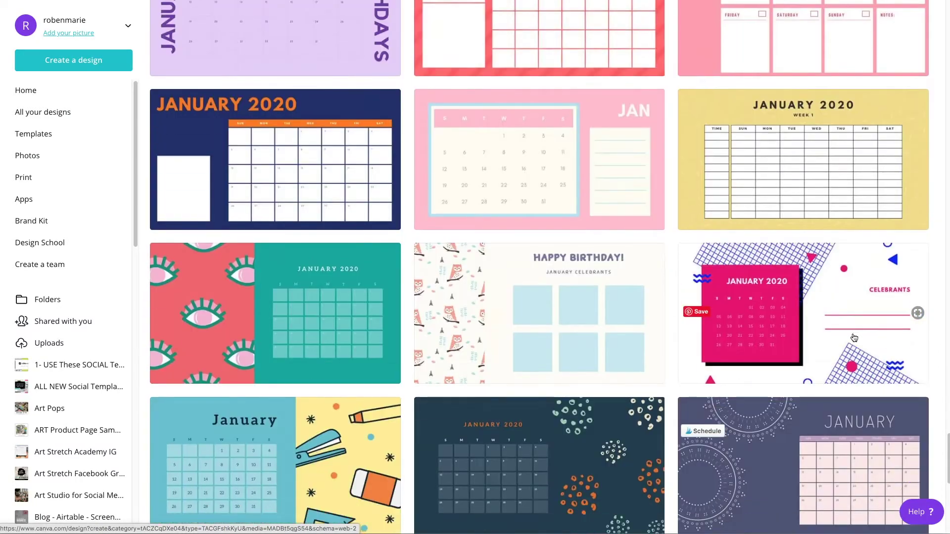
pyautogui.scroll(-7, 854, 338)
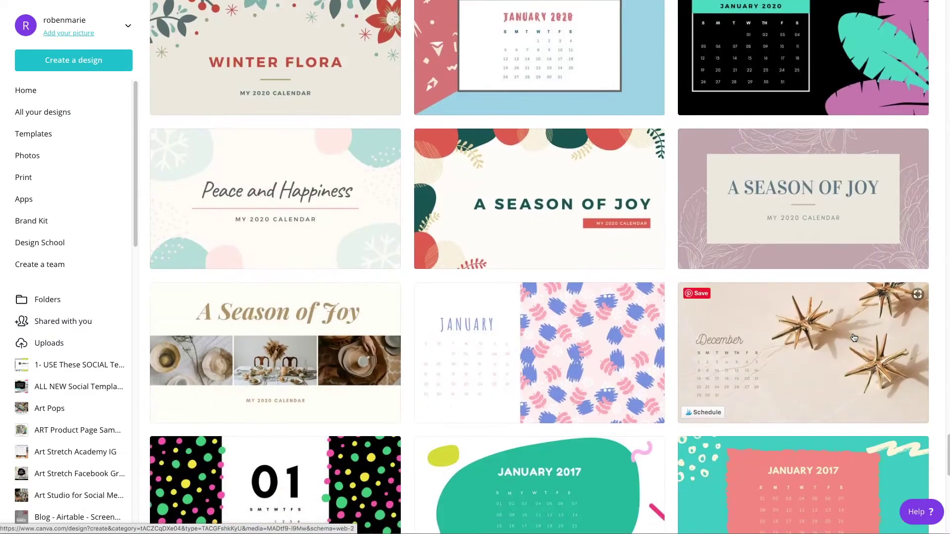
pyautogui.scroll(-5, 854, 338)
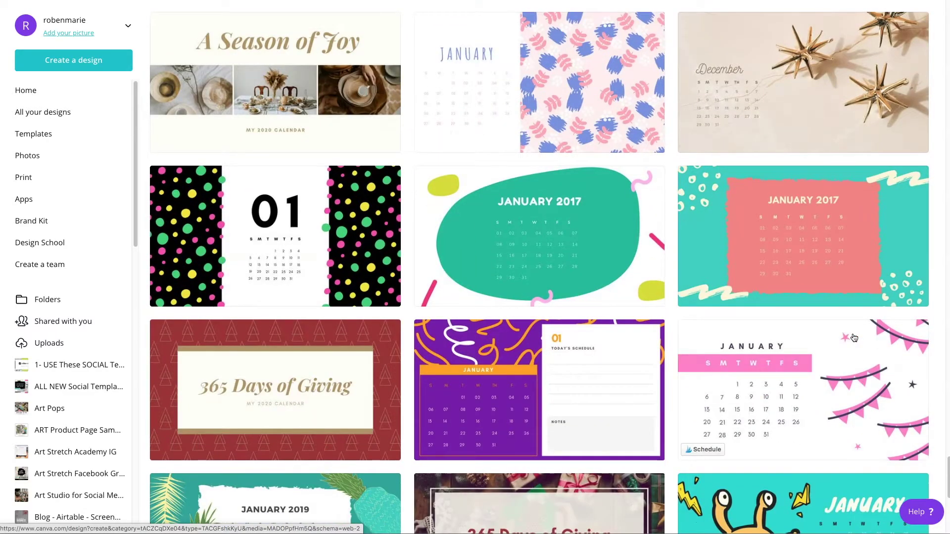
pyautogui.scroll(-14, 854, 338)
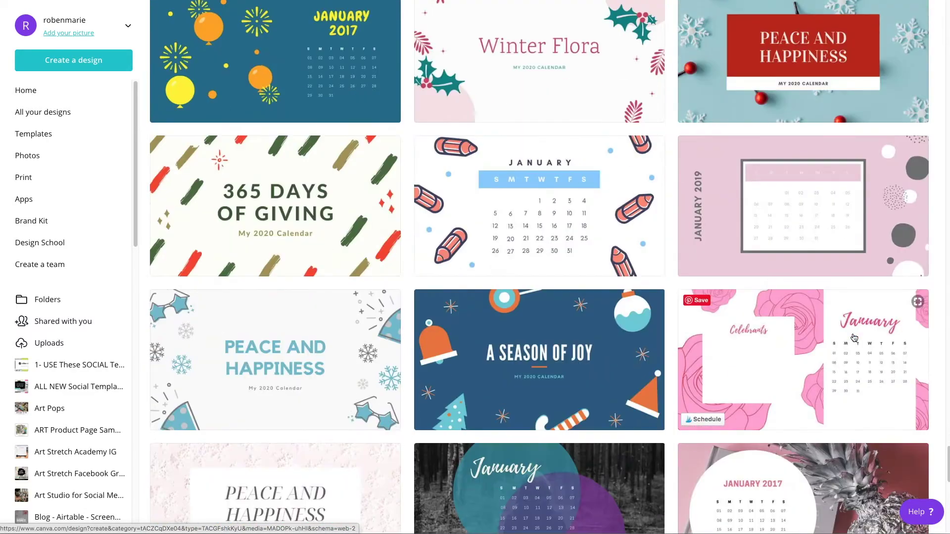
pyautogui.scroll(20, 854, 338)
pyautogui.scroll(-15, 854, 338)
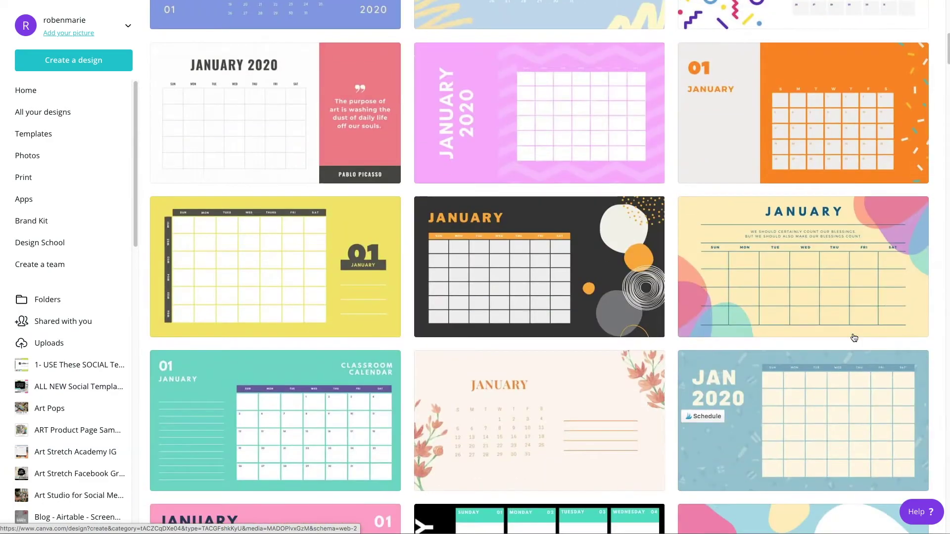
pyautogui.scroll(-7, 854, 338)
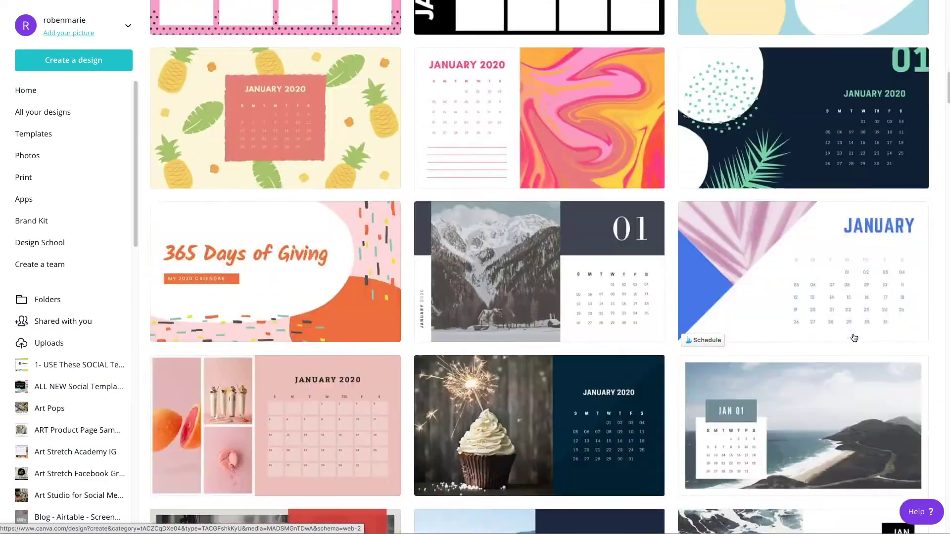
pyautogui.scroll(-1, 854, 338)
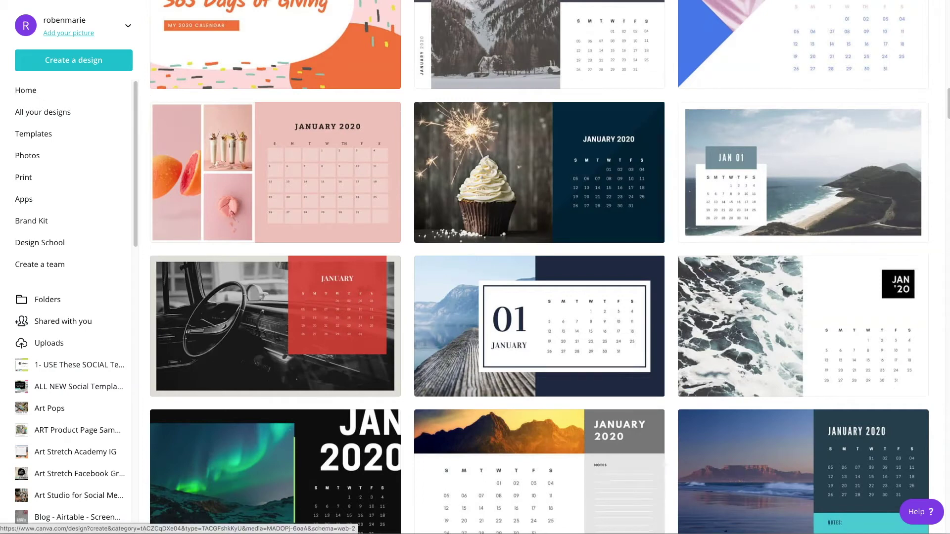
# - Start a design from the January 2020 calendar template with the sunset city photo and orange month header
pyautogui.click(884, 339)
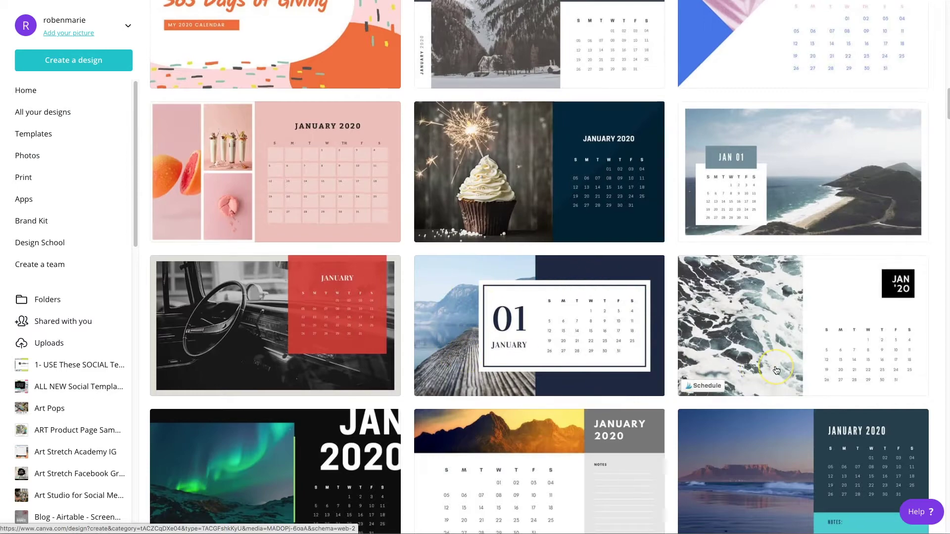
pyautogui.scroll(-4, 594, 247)
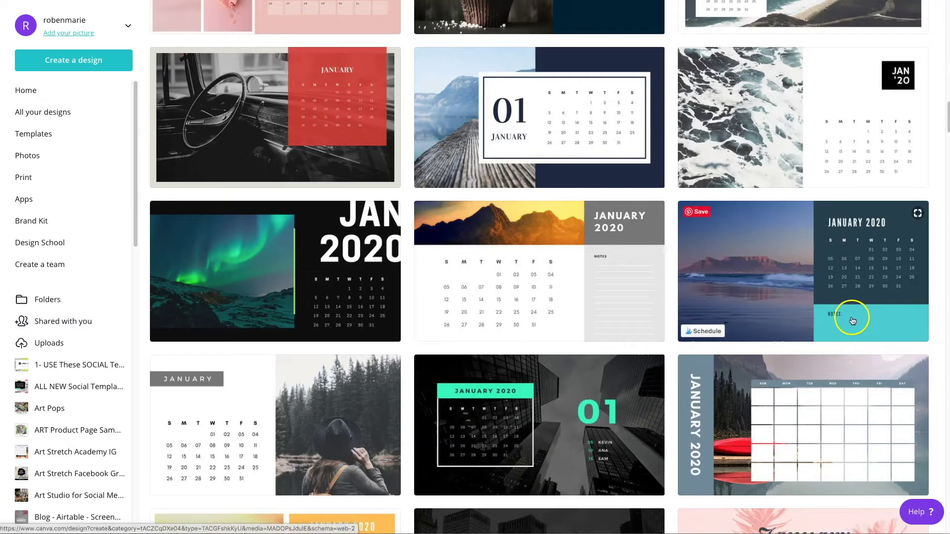
pyautogui.scroll(-3, 856, 324)
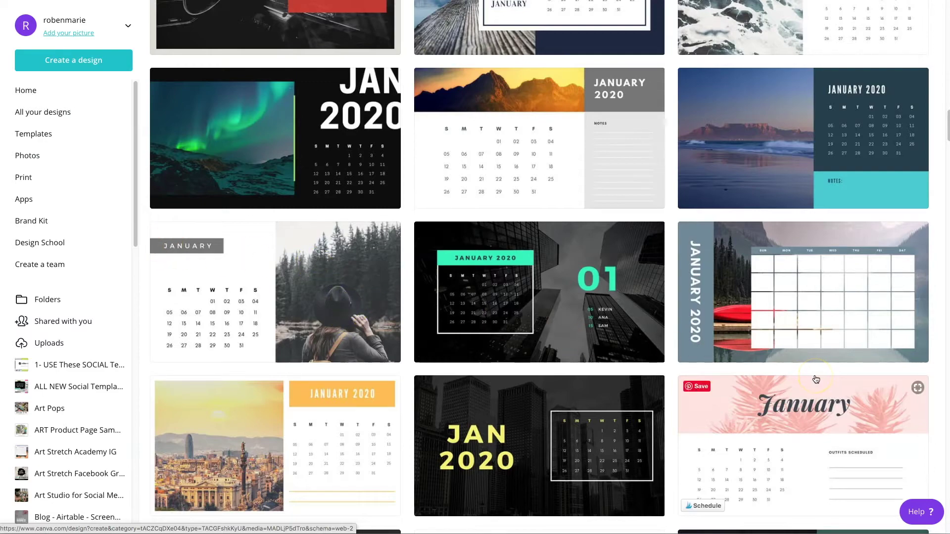
pyautogui.scroll(-4, 816, 380)
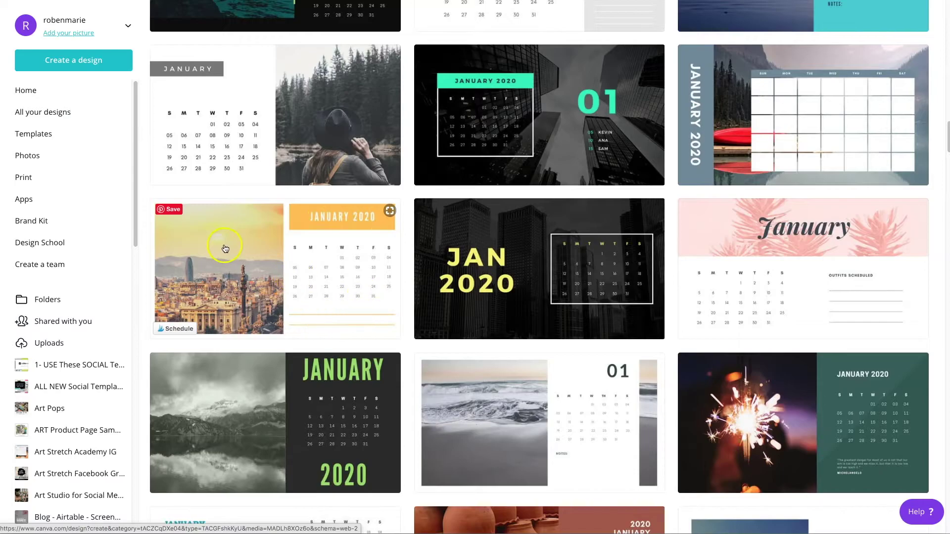
pyautogui.scroll(2, 225, 248)
pyautogui.click(256, 346)
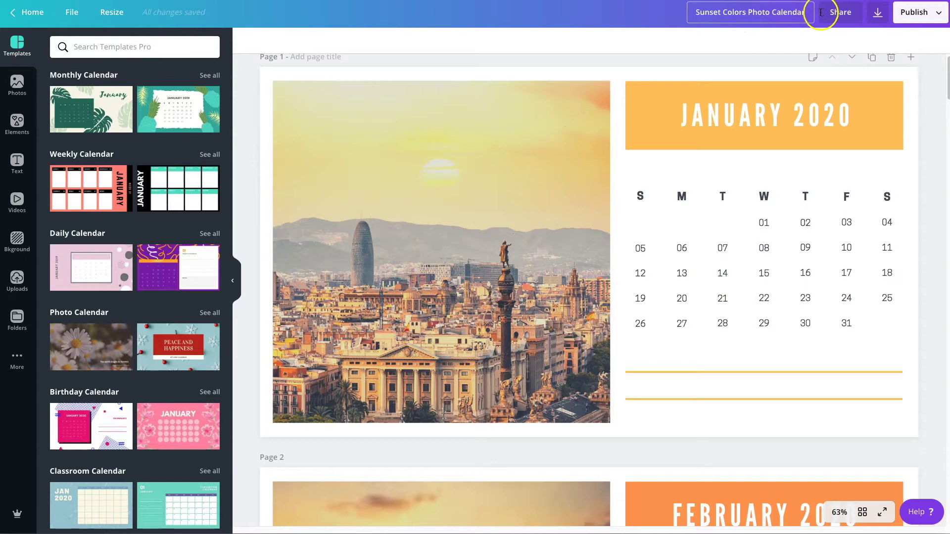
# - Rename the design as "Art Freebie Calendar"
pyautogui.moveTo(771, 11); pyautogui.dragTo(688, 9)
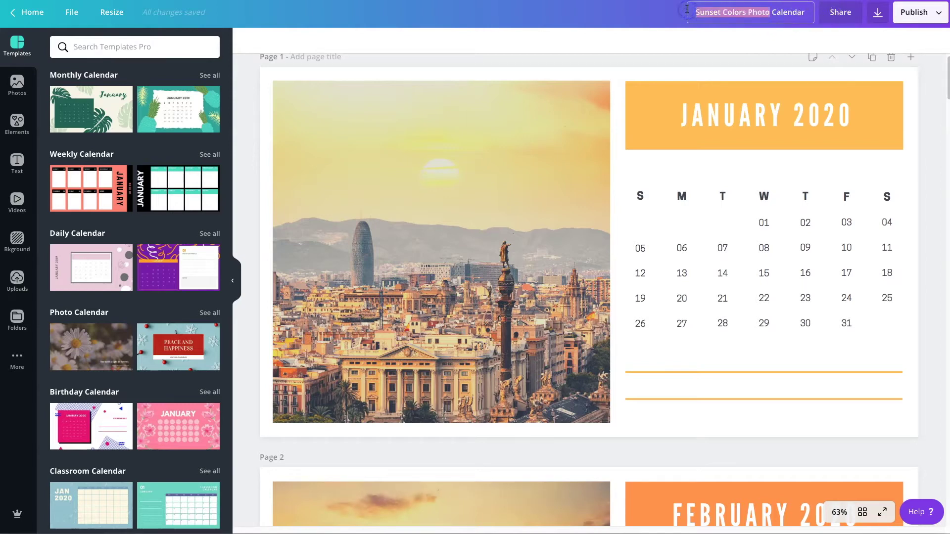
pyautogui.write('Art')
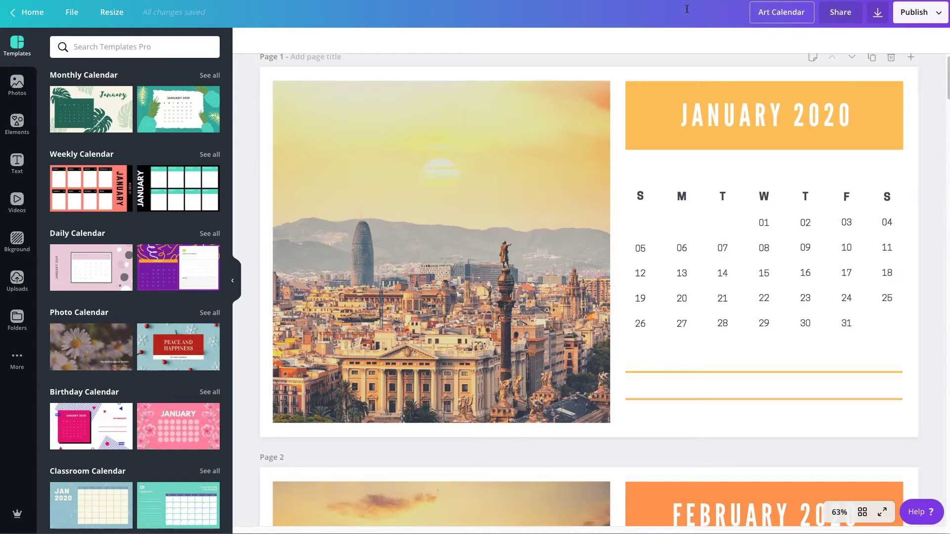
pyautogui.press('BackSpace')
pyautogui.press('BackSpace')
pyautogui.write('reebie')
pyautogui.click(840, 281)
# - Replace the city photo on the January page with the uploaded floral collage artwork, filling the existing photo frame
pyautogui.scroll(-15, 840, 281)
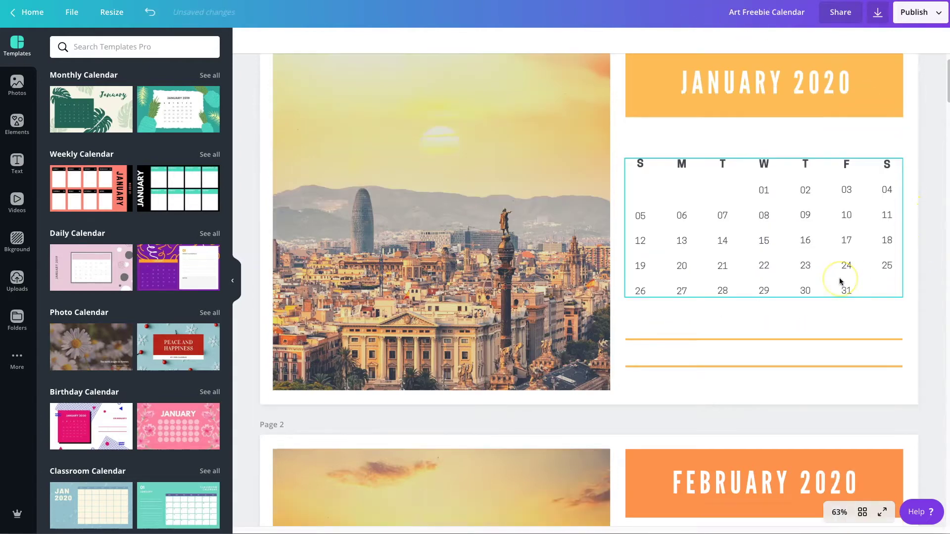
pyautogui.scroll(-12, 839, 281)
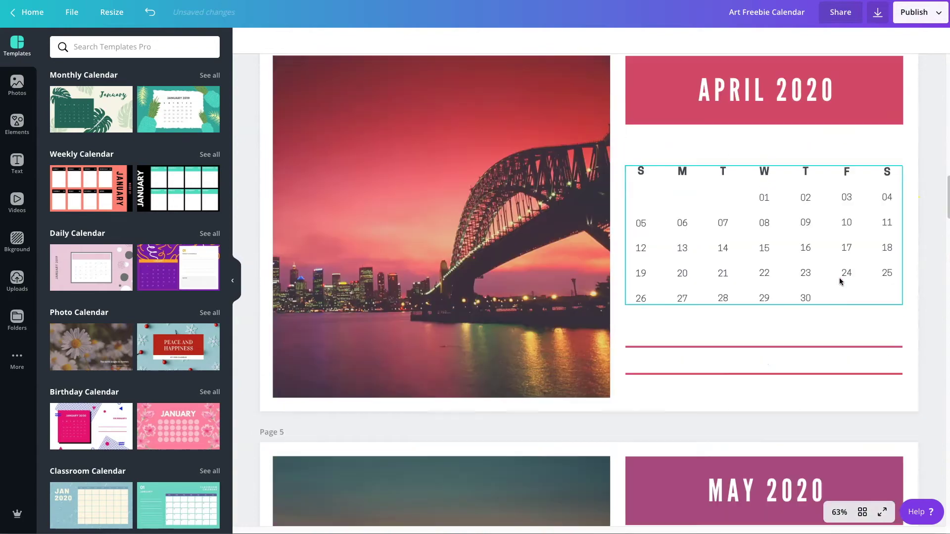
pyautogui.press('Home')
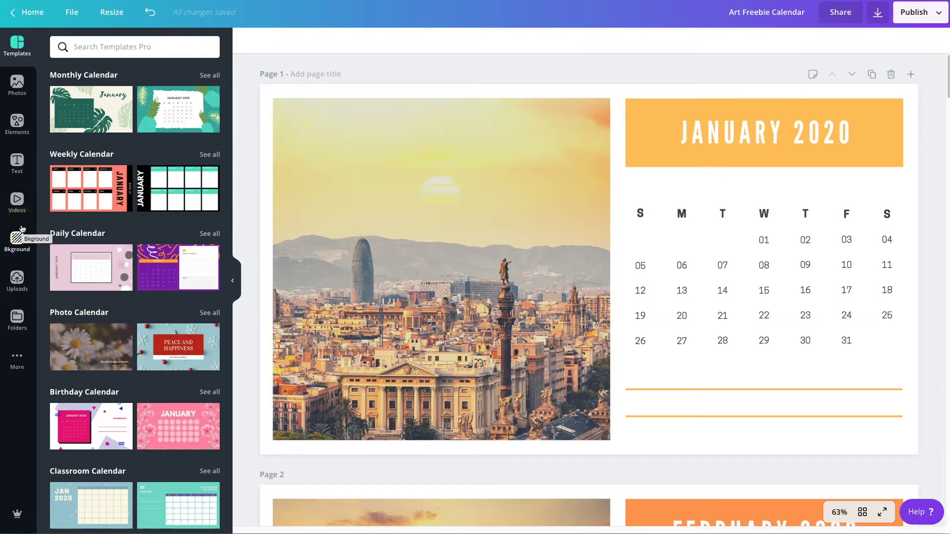
pyautogui.click(18, 281)
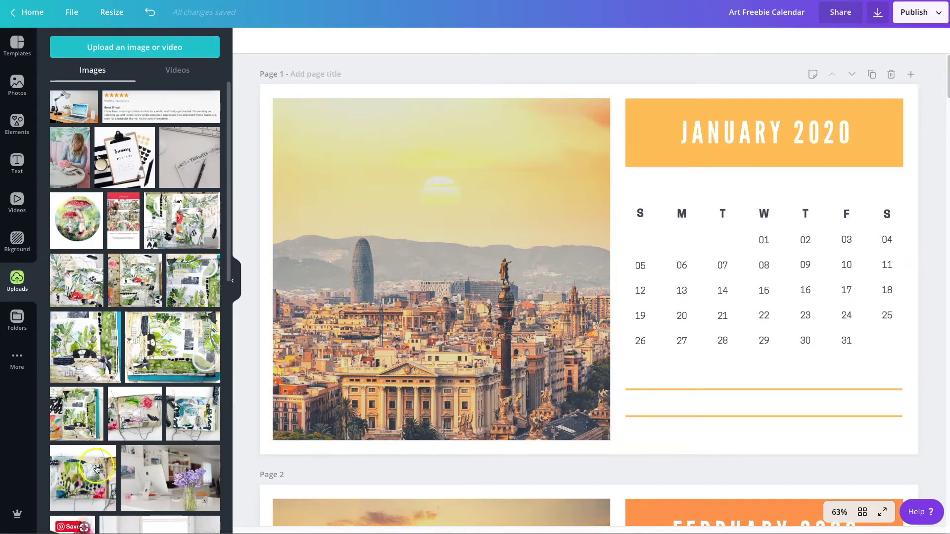
pyautogui.scroll(-3, 150, 446)
pyautogui.scroll(-5, 150, 446)
pyautogui.click(179, 253)
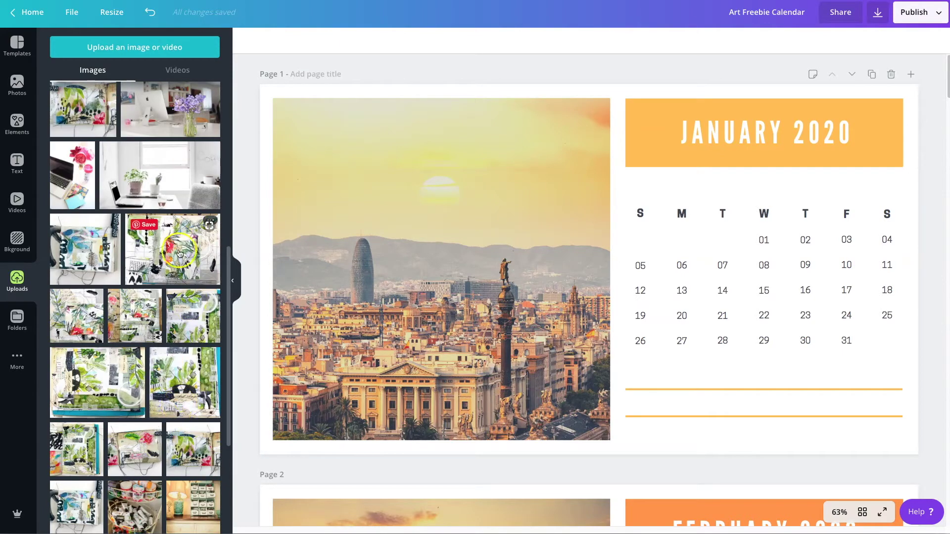
pyautogui.moveTo(79, 314); pyautogui.dragTo(406, 297)
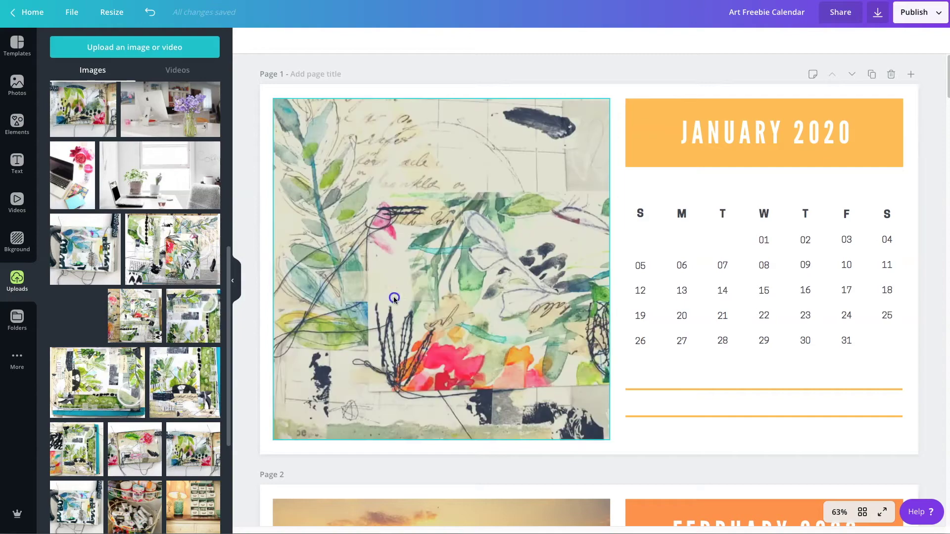
pyautogui.moveTo(248, 297); pyautogui.dragTo(318, 297)
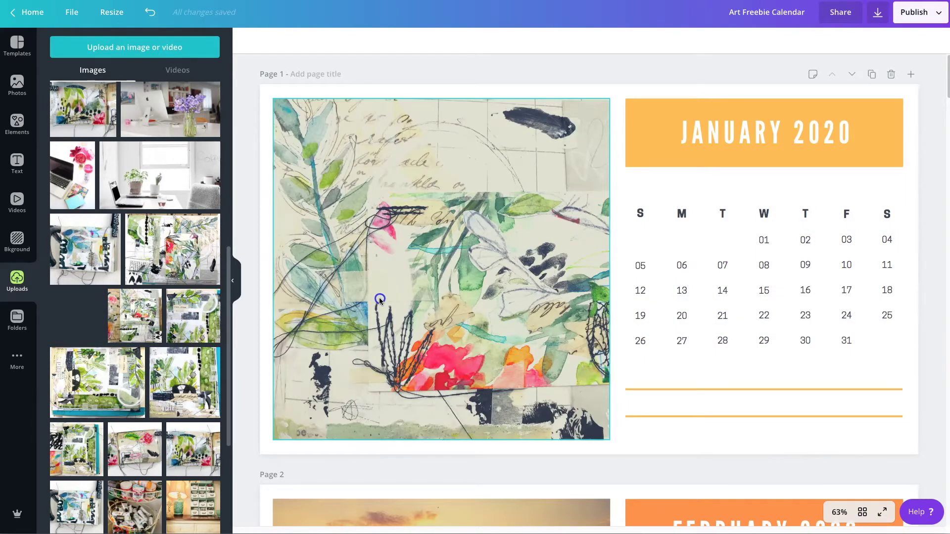
pyautogui.moveTo(379, 301); pyautogui.dragTo(422, 329)
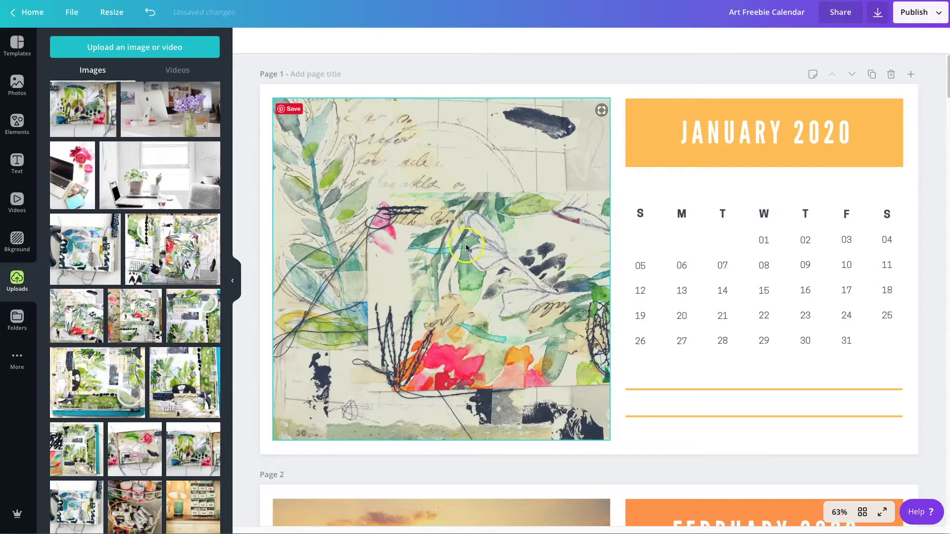
# - Remove the photo filter from the floral collage on the January page by setting it to None
pyautogui.click(290, 119)
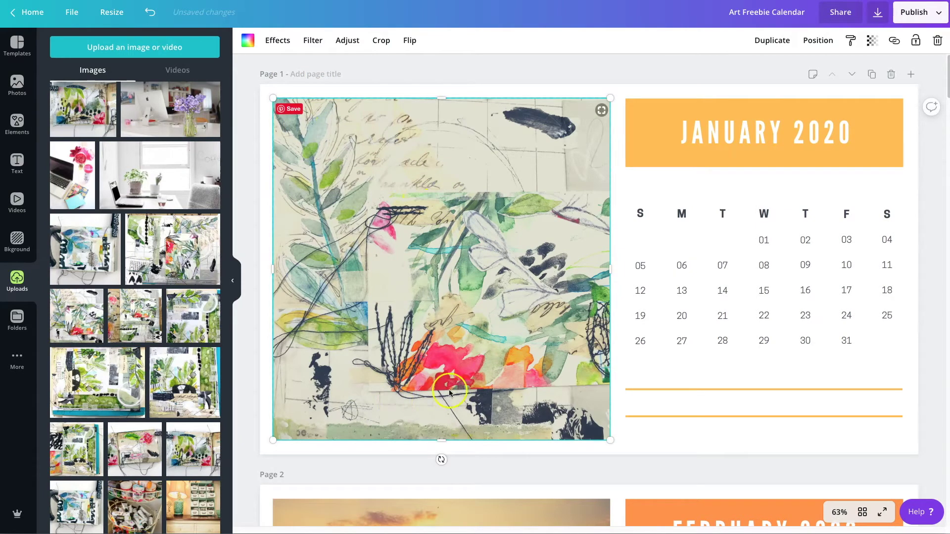
pyautogui.click(312, 40)
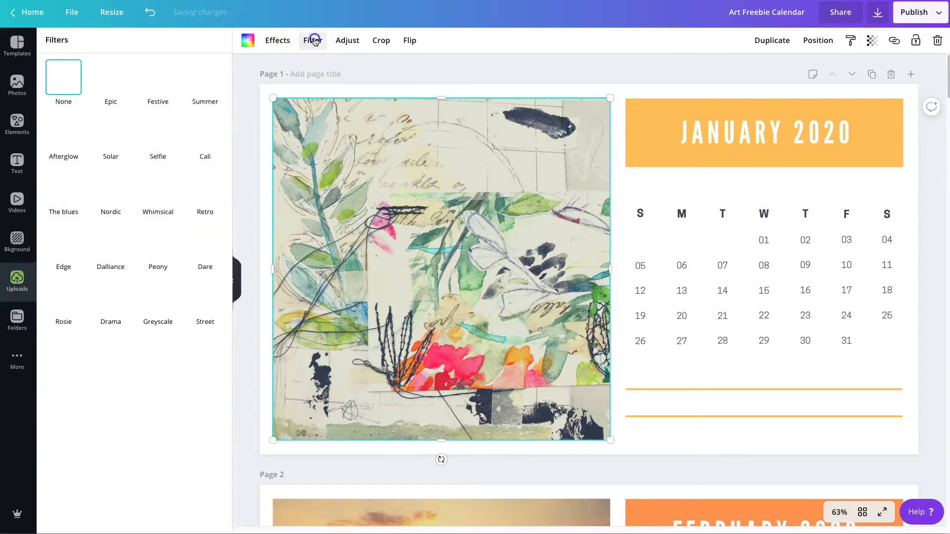
pyautogui.click(62, 76)
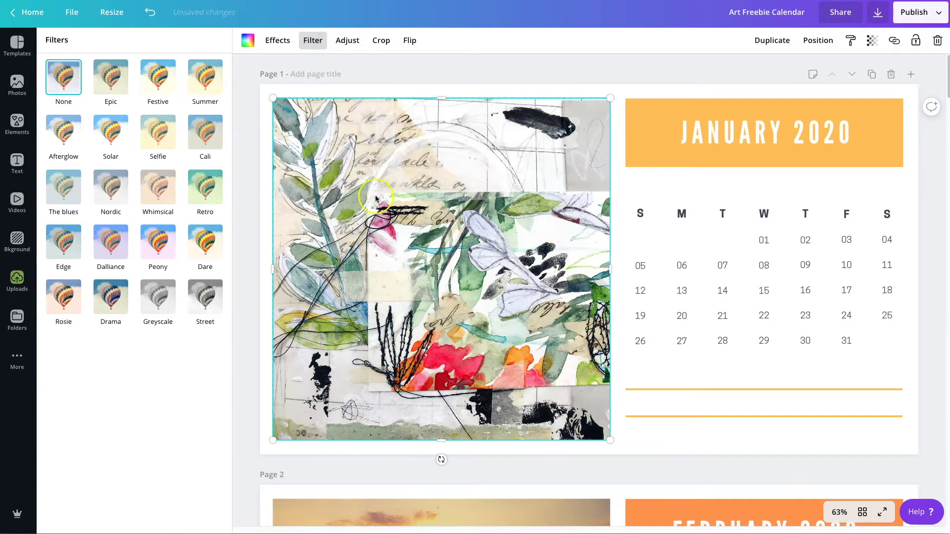
pyautogui.click(444, 67)
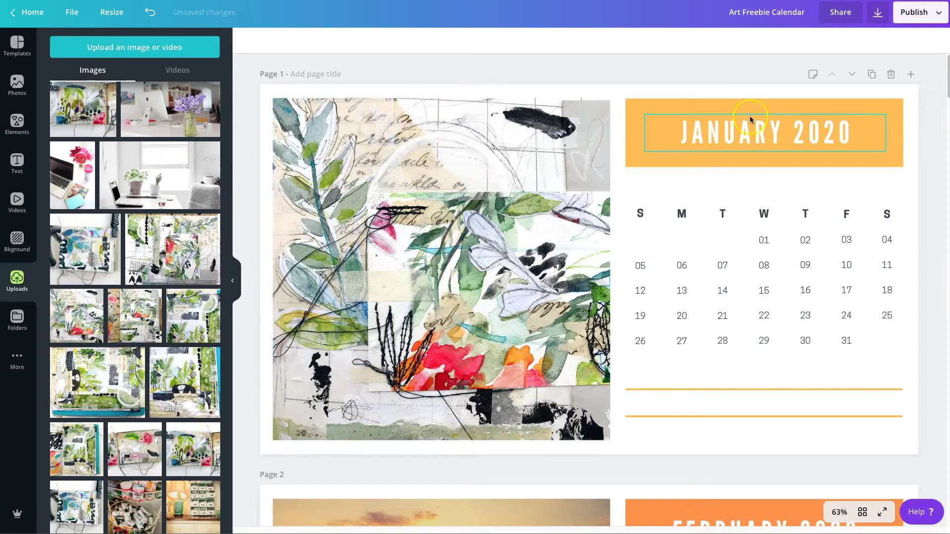
# - Recolor the January header block with the lime green from the primary brand palette
pyautogui.click(653, 108)
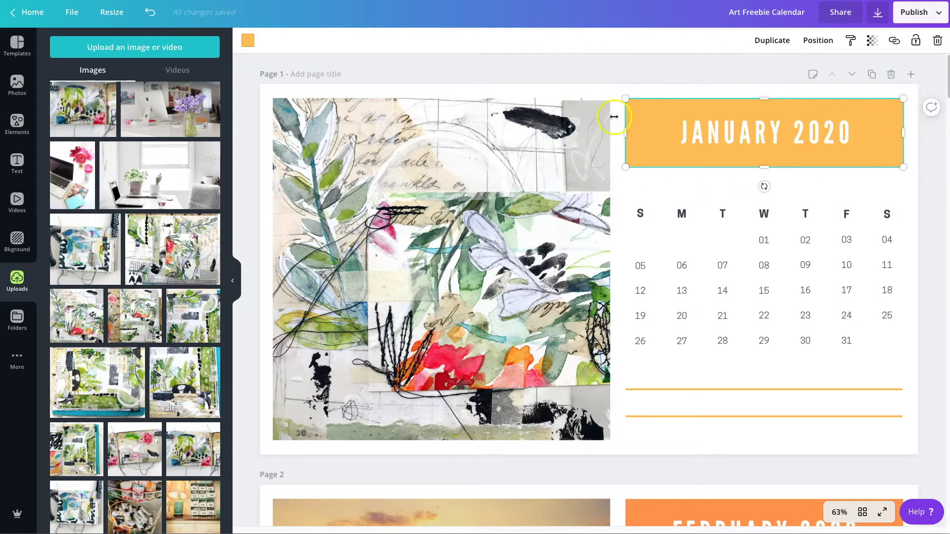
pyautogui.click(248, 41)
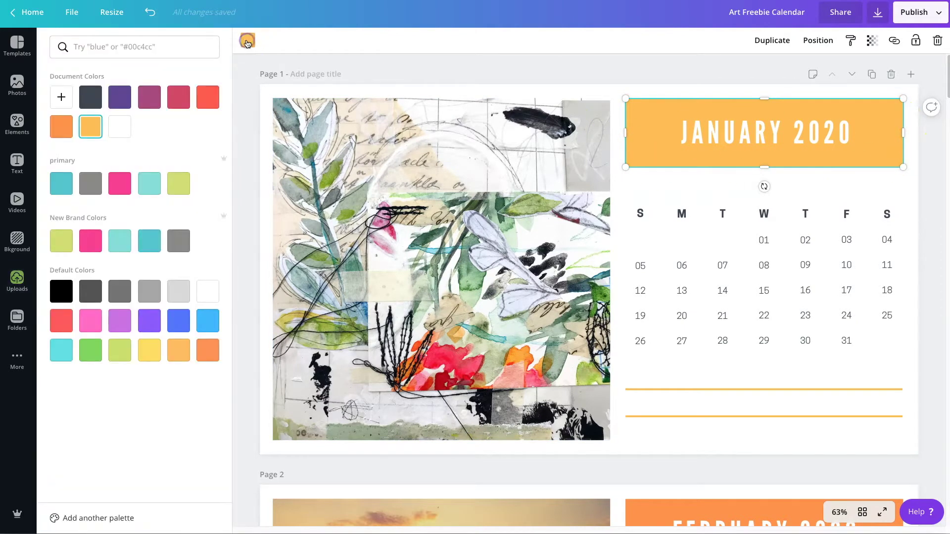
pyautogui.click(179, 184)
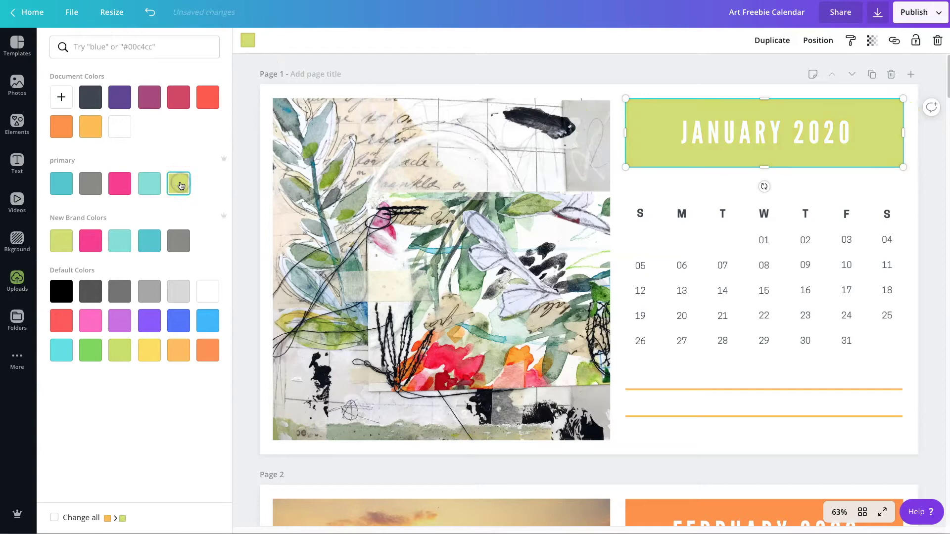
# - Style the January 2020 title with black text in the Bebas Neue font
pyautogui.click(712, 132)
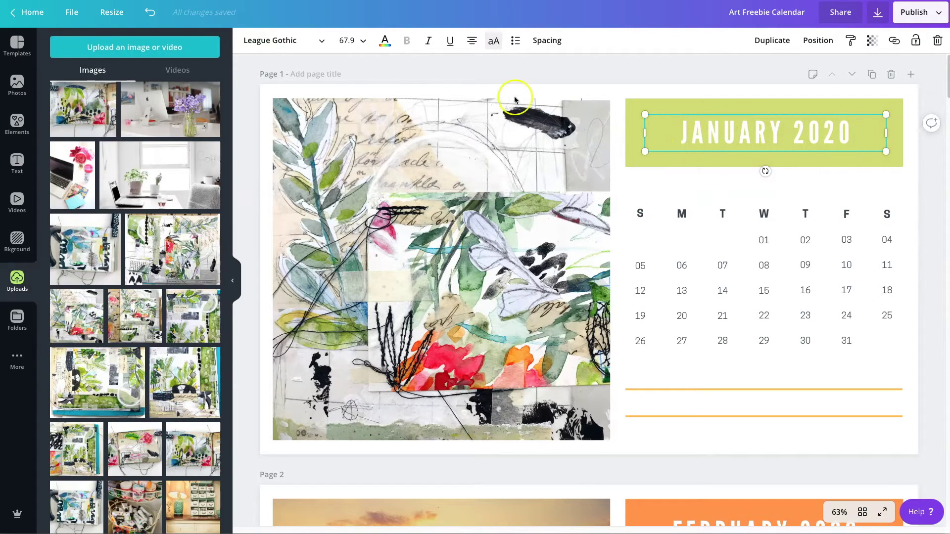
pyautogui.click(385, 44)
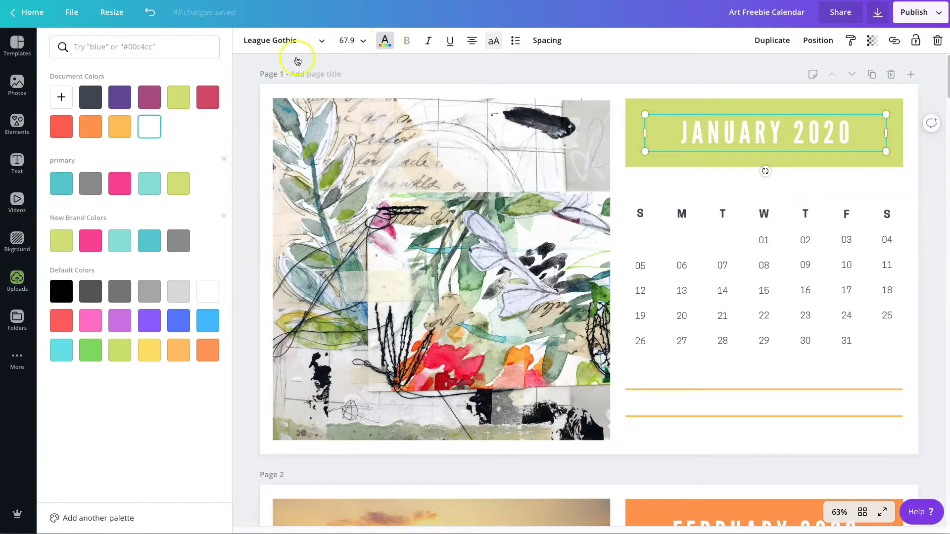
pyautogui.click(65, 281)
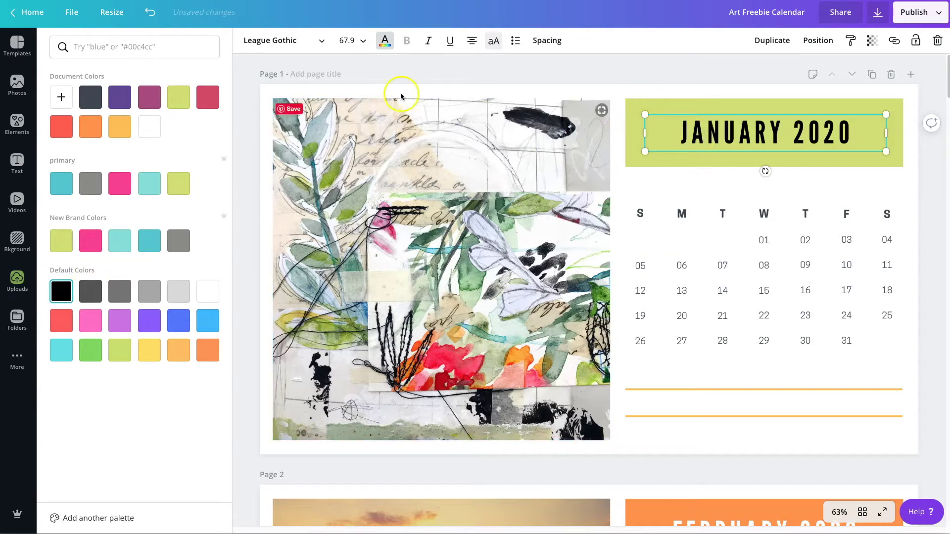
pyautogui.click(278, 42)
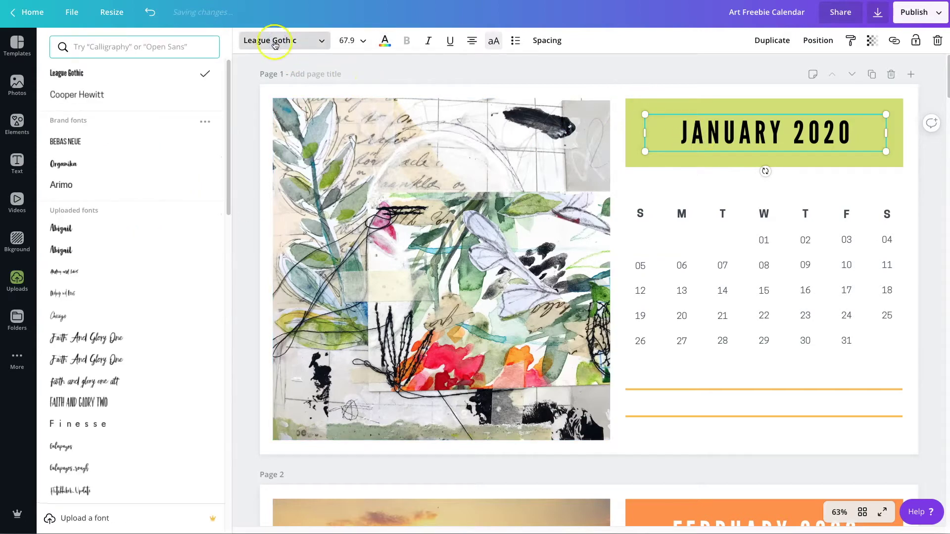
pyautogui.click(80, 144)
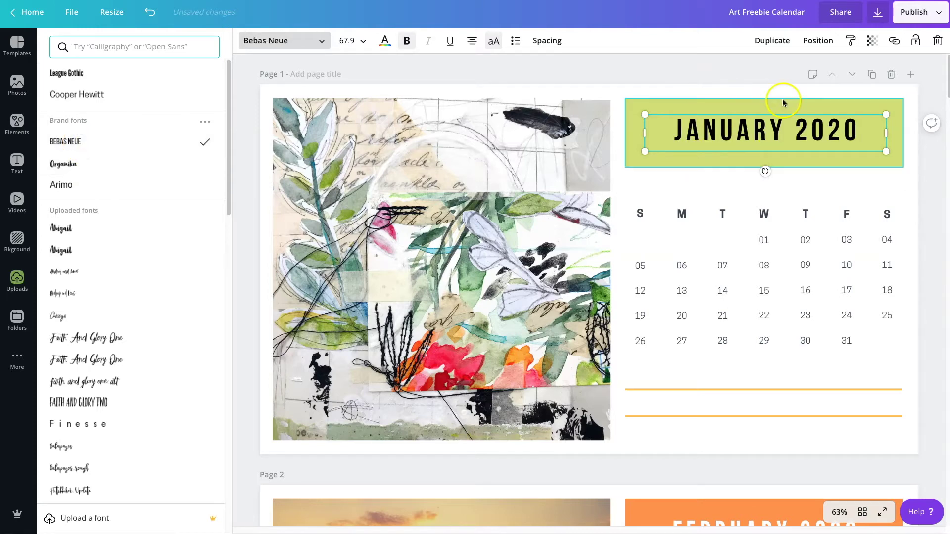
# - Recolor both horizontal lines below the January dates with the same lime green as the header
pyautogui.click(685, 408)
pyautogui.click(690, 389)
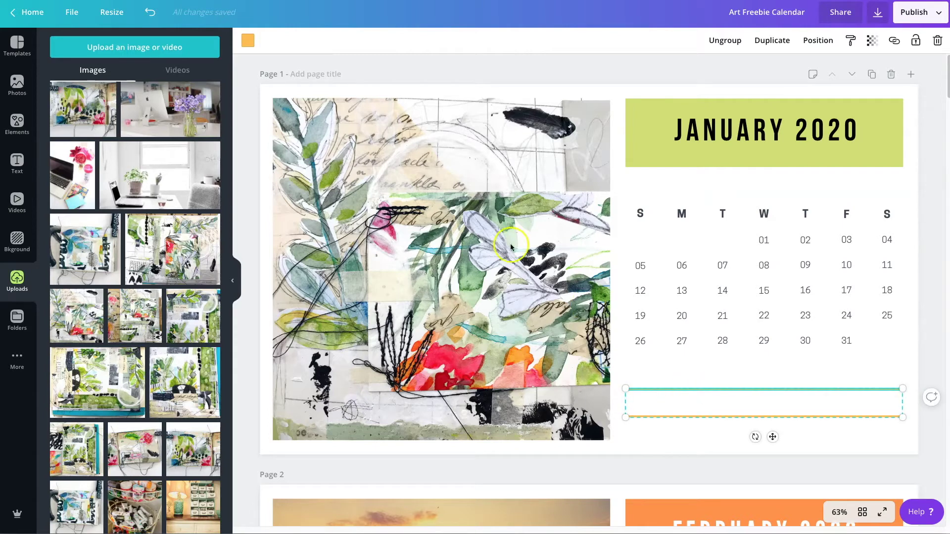
pyautogui.click(245, 38)
pyautogui.click(208, 97)
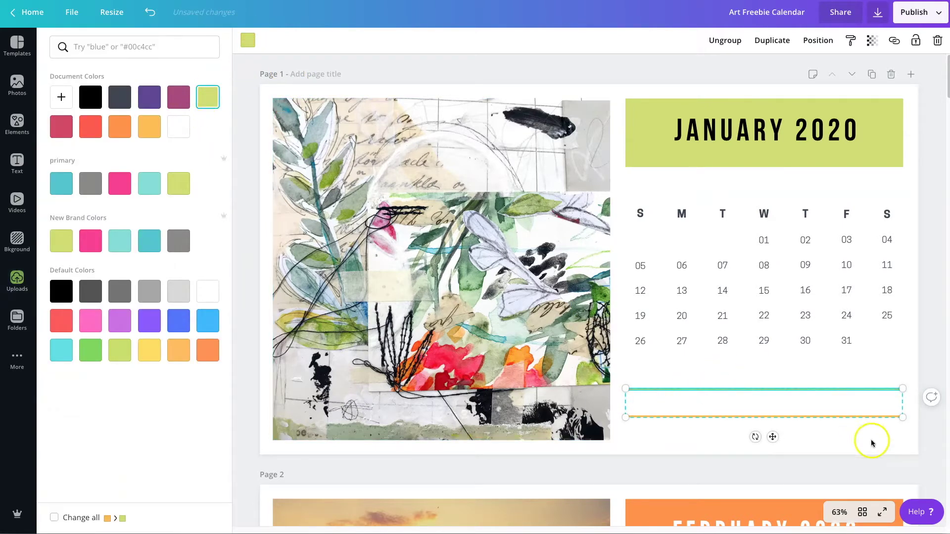
pyautogui.click(713, 417)
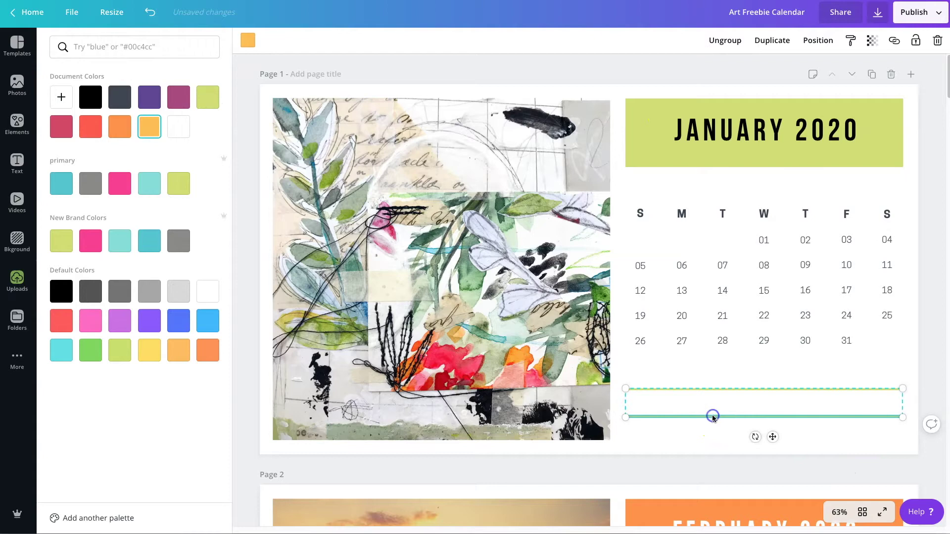
pyautogui.click(251, 45)
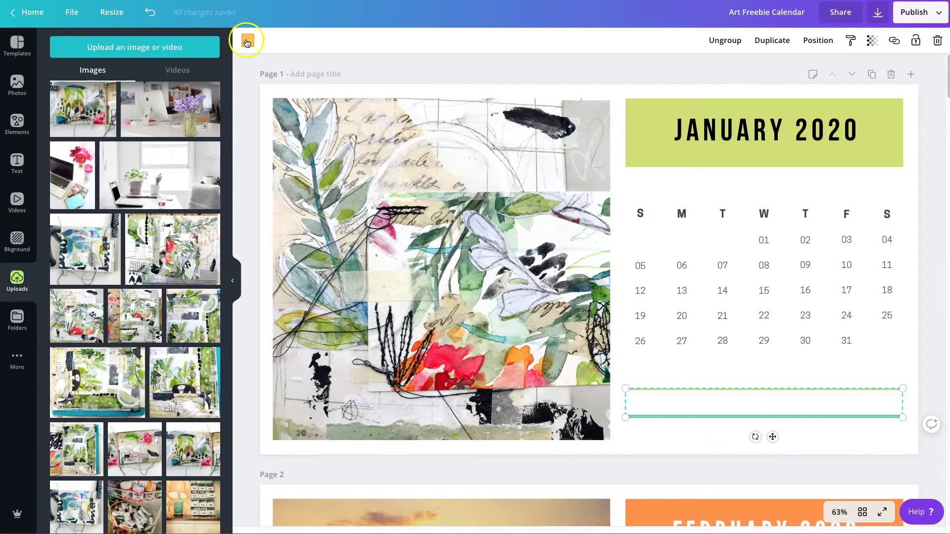
pyautogui.click(250, 40)
pyautogui.click(178, 183)
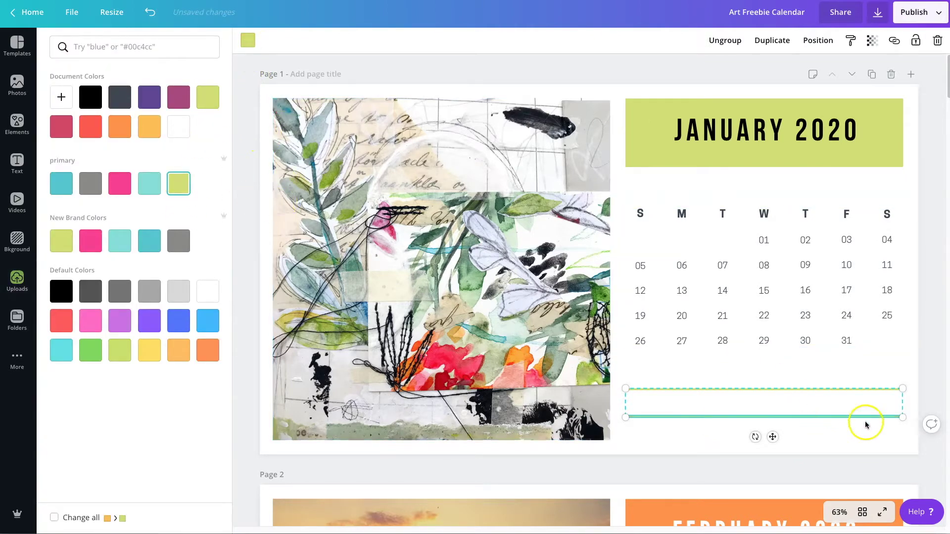
pyautogui.click(914, 204)
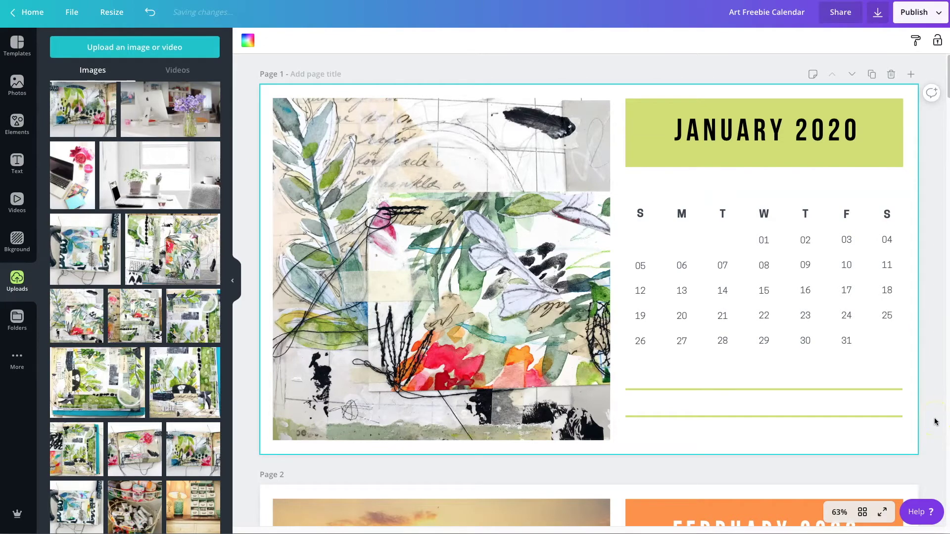
# - Replace the February sunset photo with the uploaded green leaf collage artwork and set its filter to None
pyautogui.scroll(-1, 935, 422)
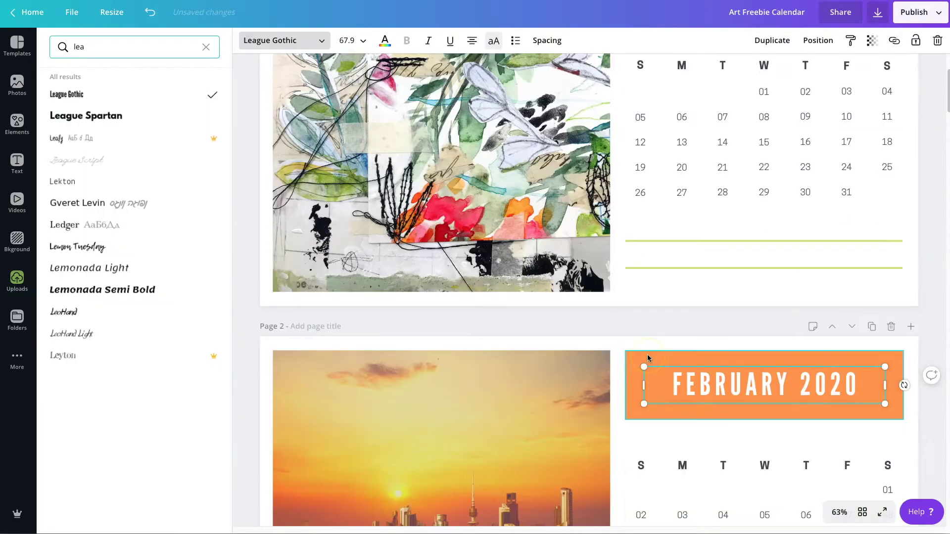
pyautogui.scroll(-3, 647, 355)
pyautogui.click(509, 361)
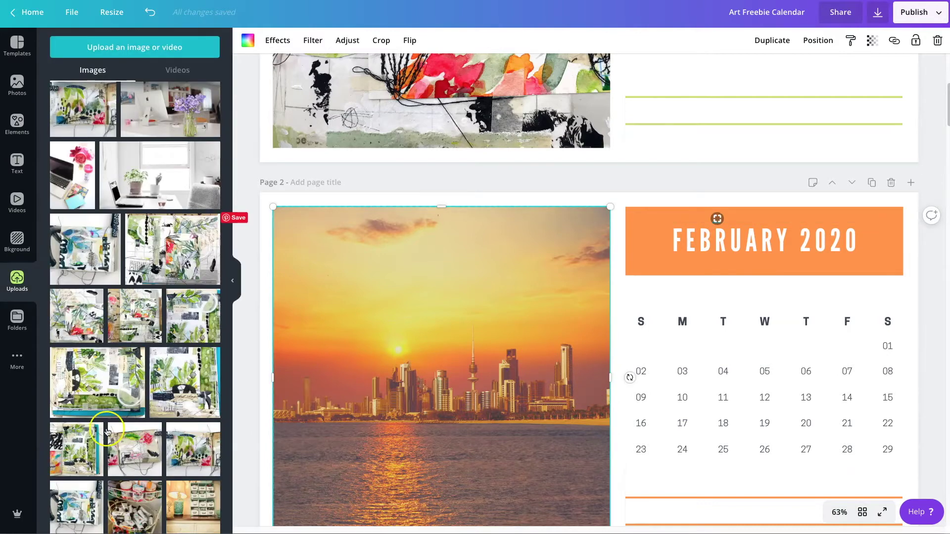
pyautogui.moveTo(208, 317); pyautogui.dragTo(396, 343)
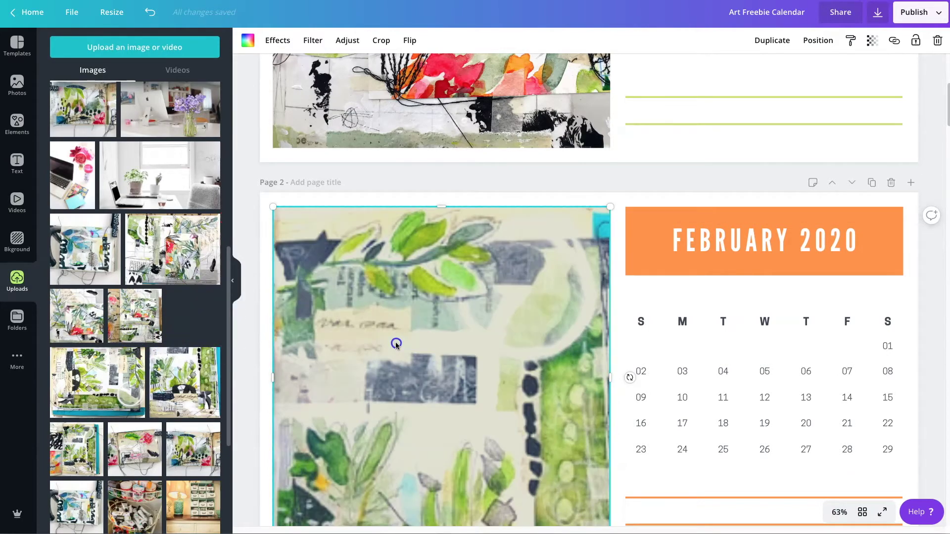
pyautogui.click(313, 40)
pyautogui.click(407, 315)
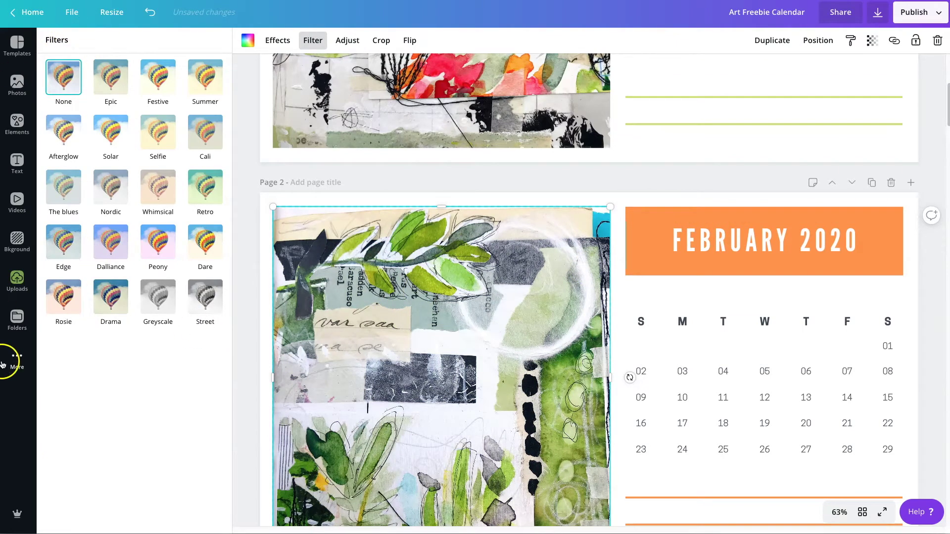
# - Replace the artwork on the February page with the uploaded pink floral painting, filling the photo frame
pyautogui.click(17, 281)
pyautogui.scroll(-5, 194, 340)
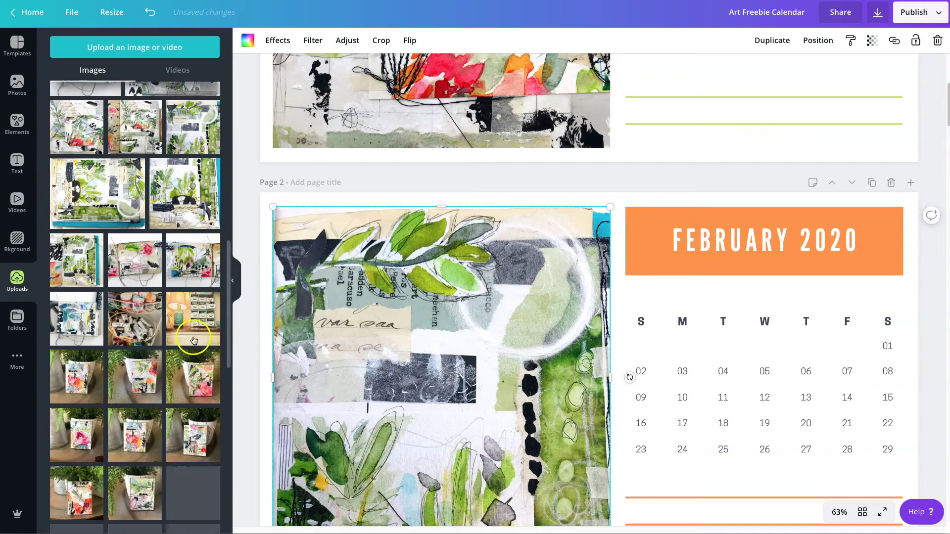
pyautogui.scroll(-10, 194, 339)
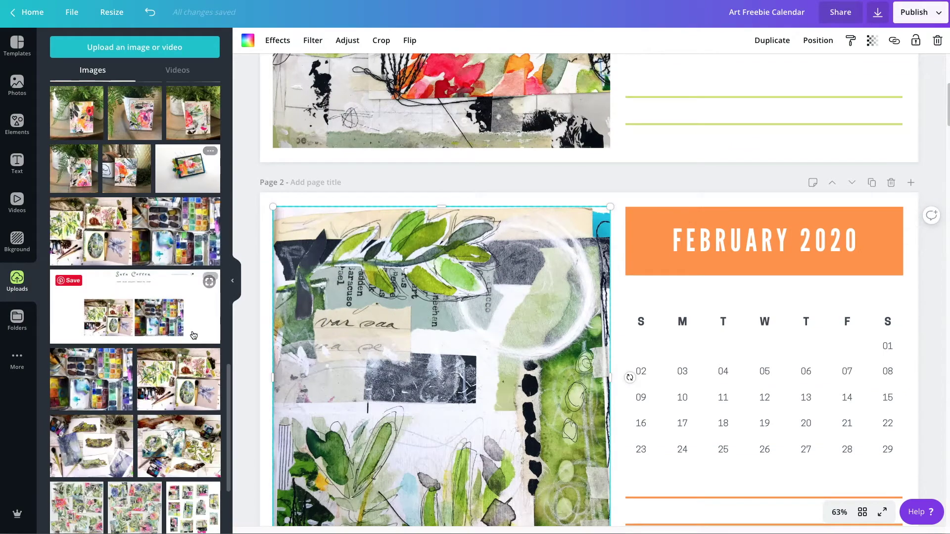
pyautogui.scroll(-10, 194, 335)
pyautogui.moveTo(215, 317); pyautogui.dragTo(375, 361)
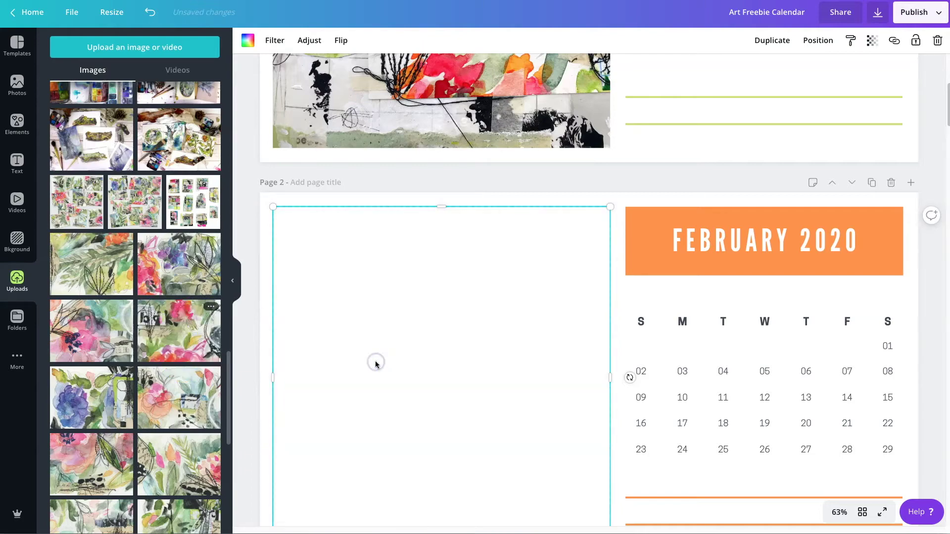
pyautogui.scroll(-2, 452, 396)
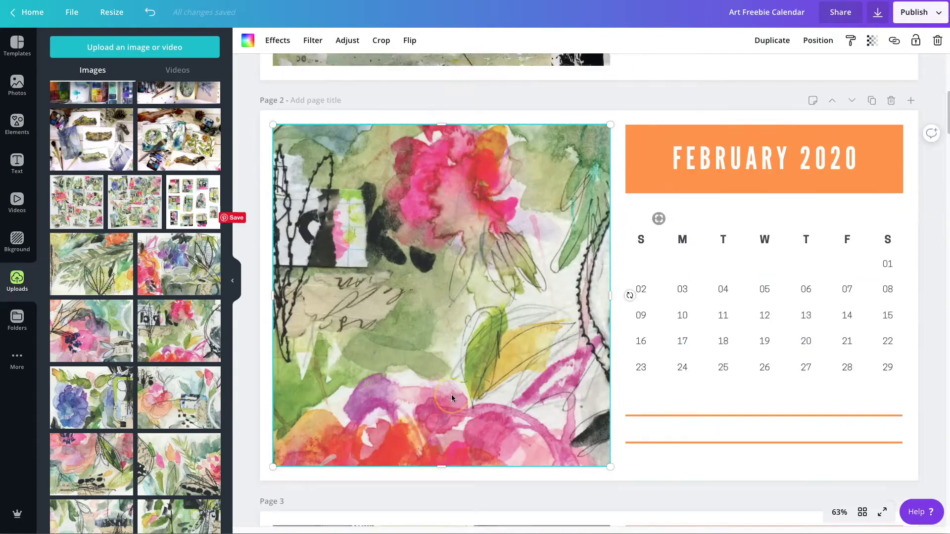
pyautogui.scroll(-4, 184, 392)
pyautogui.scroll(-3, 184, 392)
pyautogui.scroll(-10, 184, 392)
pyautogui.scroll(-10, 184, 392)
pyautogui.scroll(-5, 184, 392)
# - Recolor the February header block and the lines below the dates with the pink from the primary brand palette
pyautogui.click(647, 121)
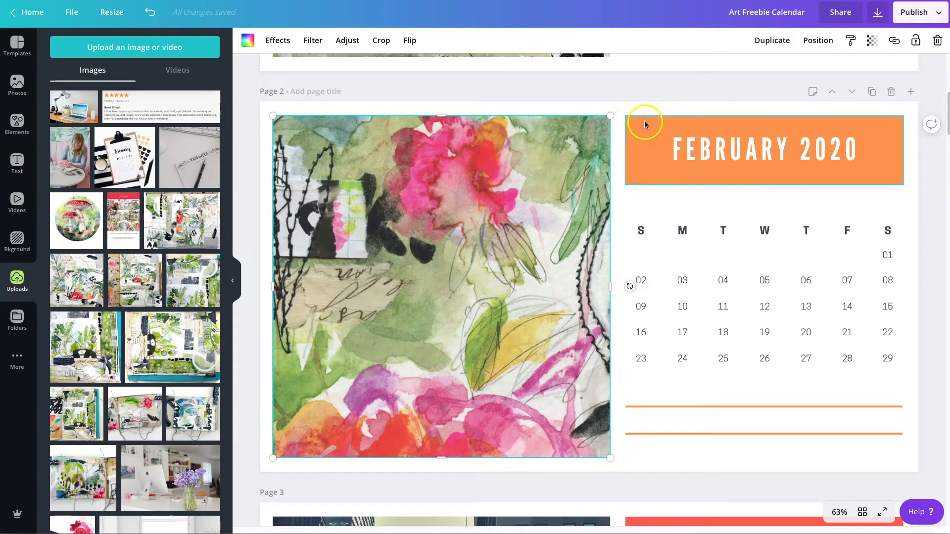
pyautogui.click(246, 42)
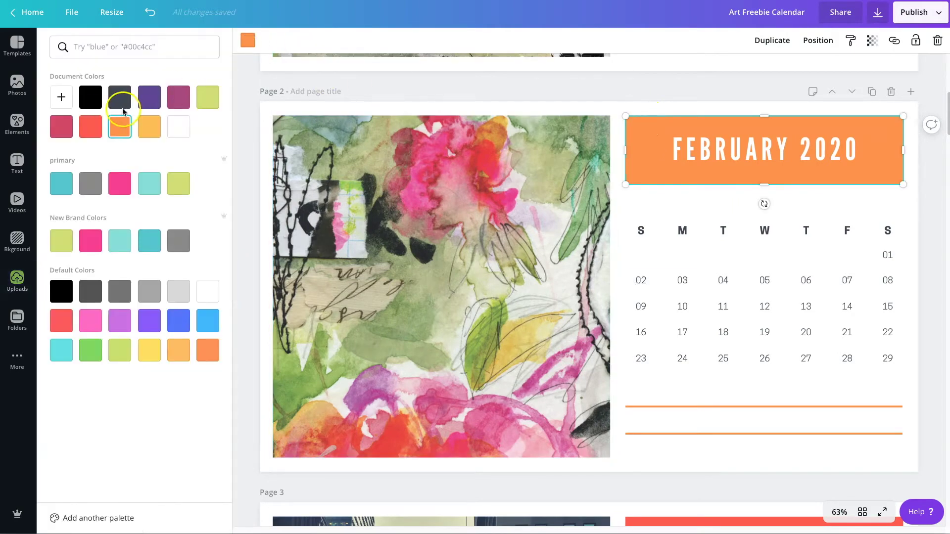
pyautogui.click(122, 189)
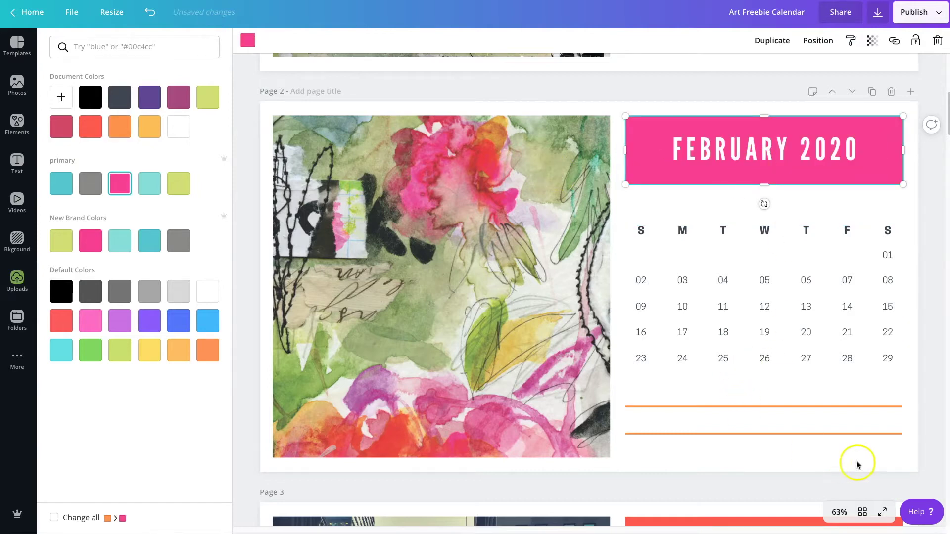
pyautogui.click(770, 411)
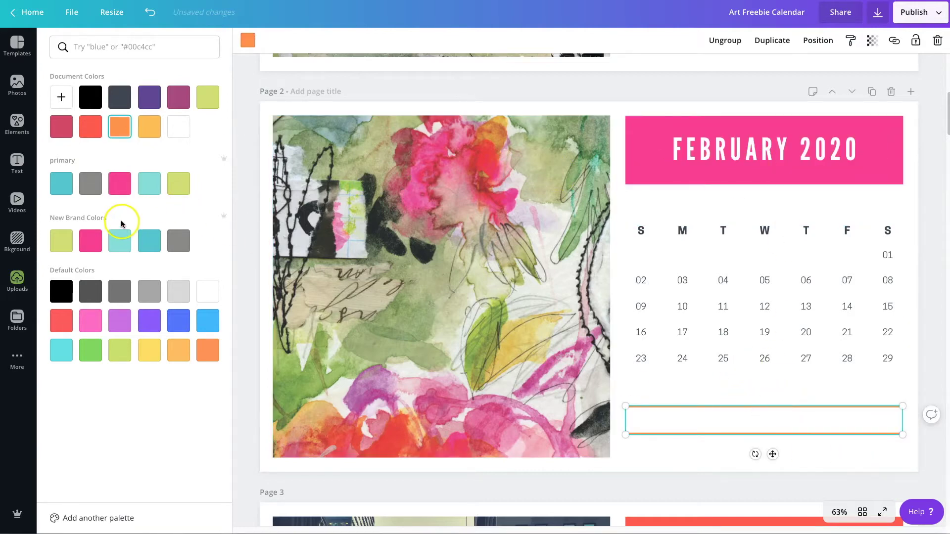
pyautogui.click(119, 183)
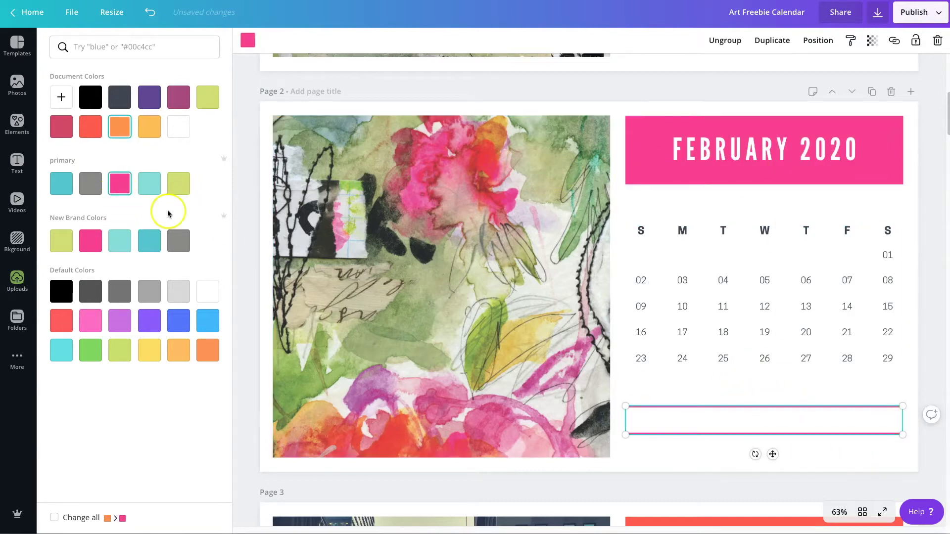
pyautogui.click(664, 85)
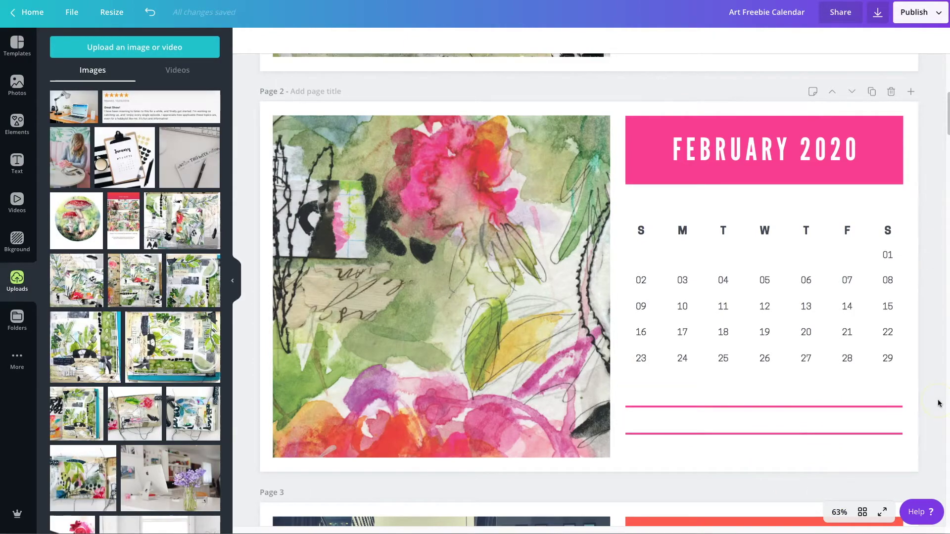
# - Fill the March photo frame with the green leaf collage and restyle the page with a light aqua header, matching lines and black title
pyautogui.scroll(-7, 938, 403)
pyautogui.click(569, 346)
pyautogui.click(720, 218)
pyautogui.click(248, 40)
pyautogui.click(119, 241)
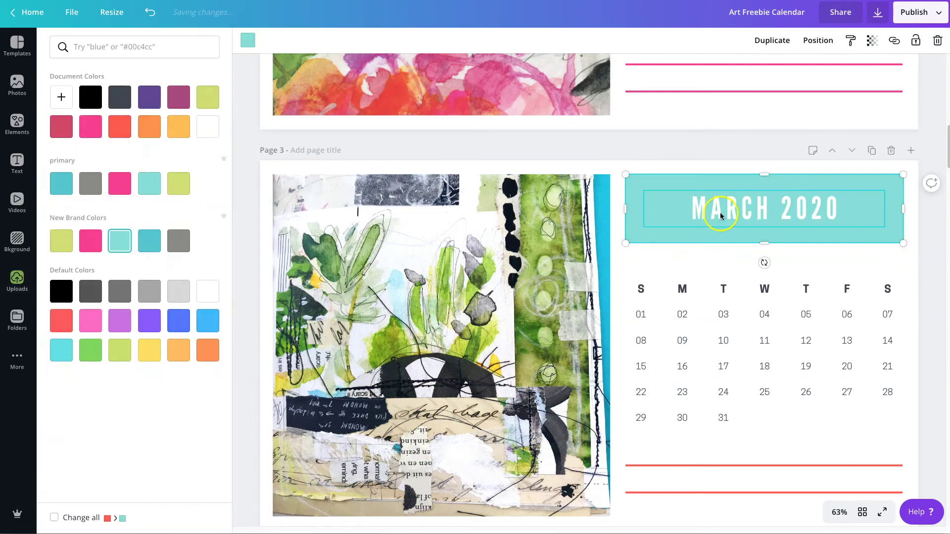
pyautogui.click(939, 402)
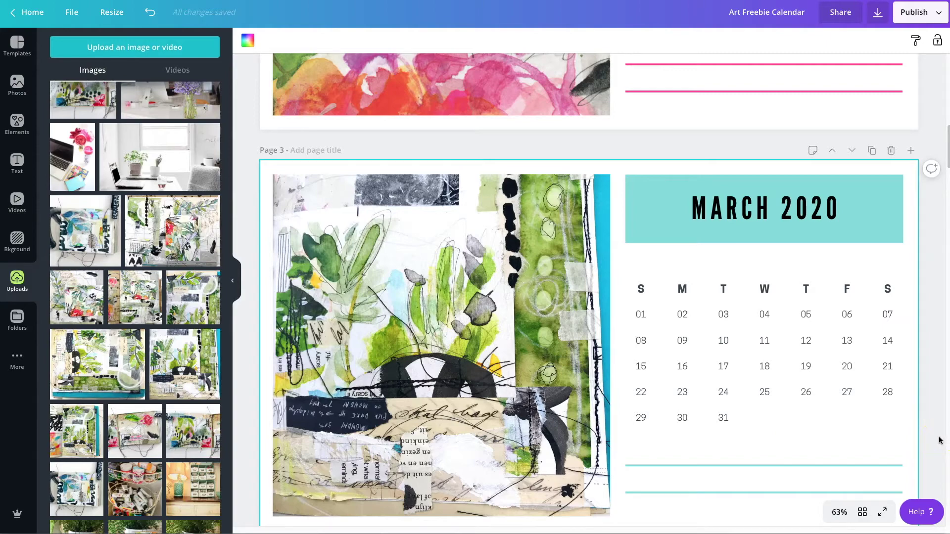
pyautogui.scroll(-7, 939, 441)
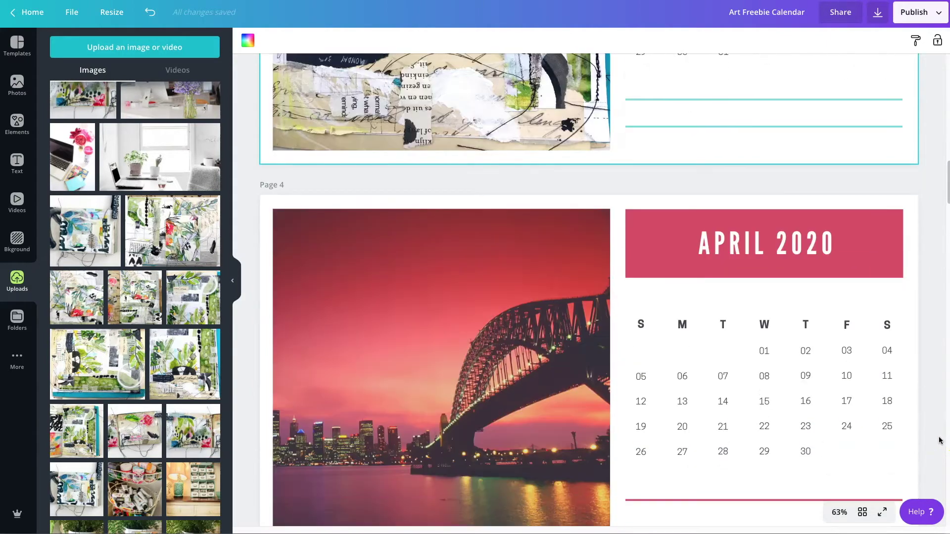
# - Set the page zoom to 50% and look back over the completed March, February and January pages
pyautogui.click(840, 512)
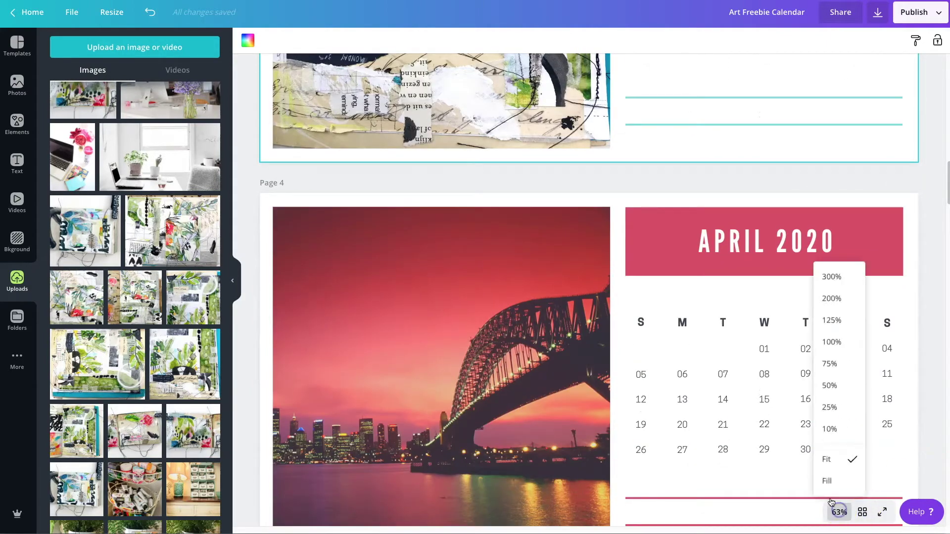
pyautogui.click(833, 386)
pyautogui.click(840, 513)
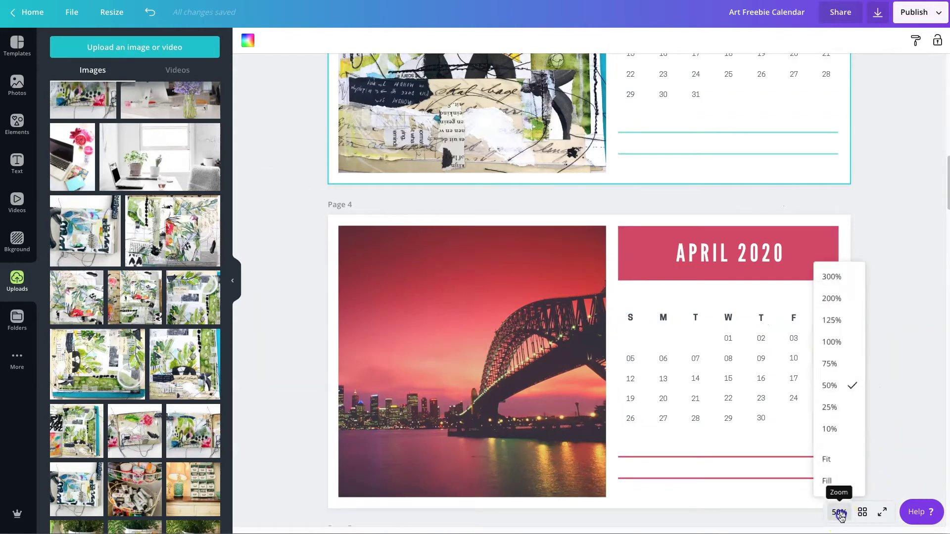
pyautogui.click(833, 407)
pyautogui.click(839, 512)
pyautogui.click(834, 387)
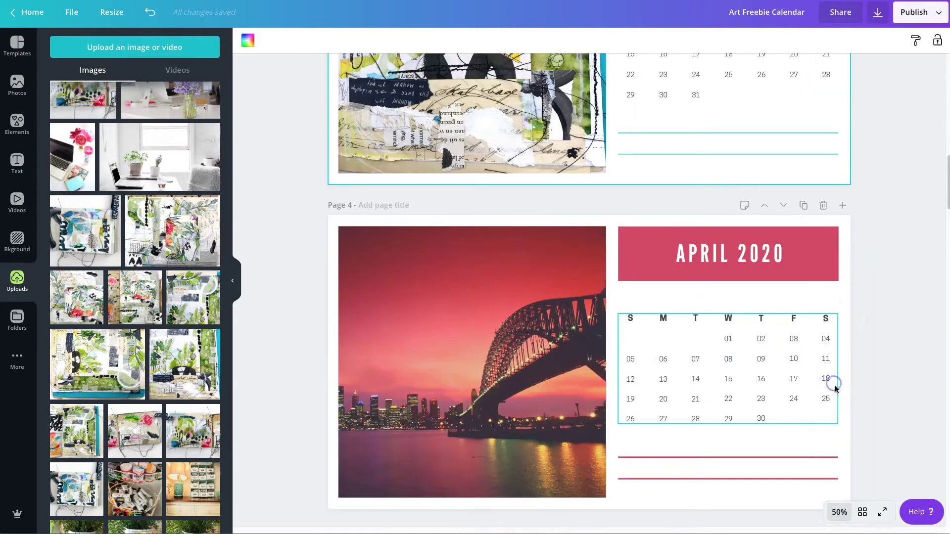
pyautogui.scroll(6, 930, 245)
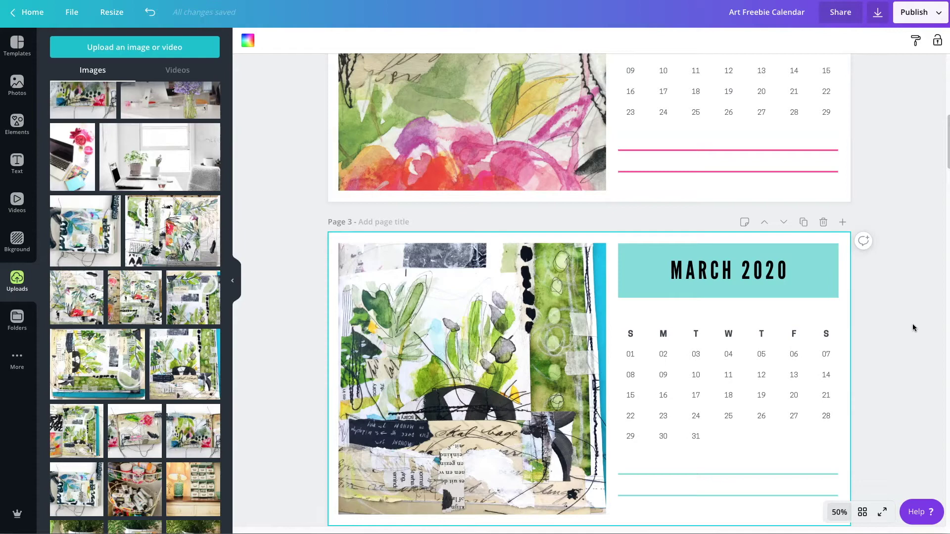
pyautogui.click(906, 351)
pyautogui.scroll(10, 912, 345)
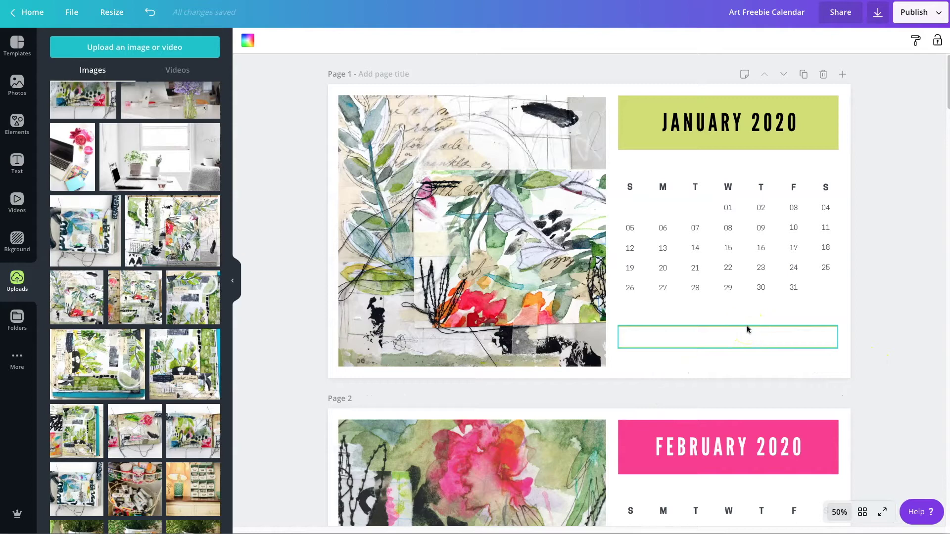
# - Add a brand-style subheading and a body text box to the January page, placing the body text under the lower green line
pyautogui.click(17, 163)
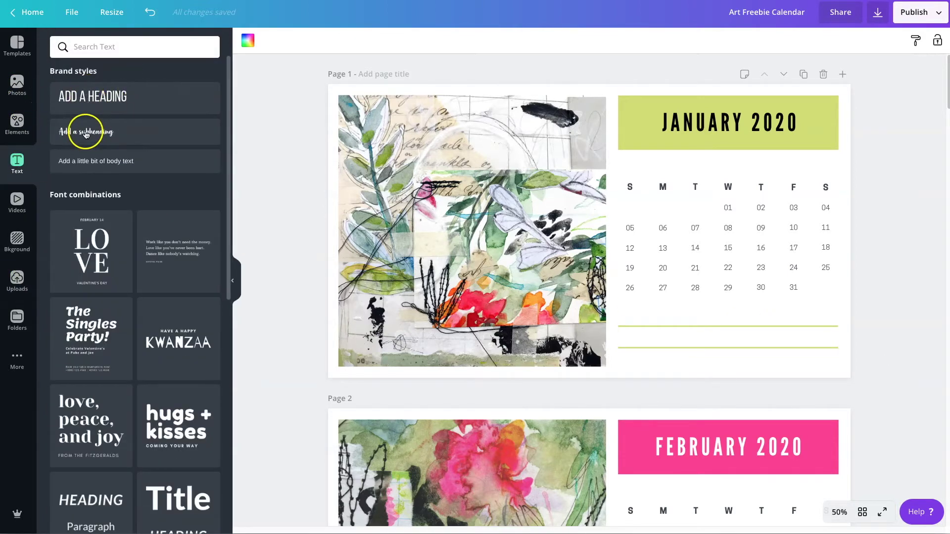
pyautogui.click(86, 133)
pyautogui.click(94, 161)
pyautogui.moveTo(721, 335); pyautogui.dragTo(812, 363)
pyautogui.click(594, 230)
pyautogui.click(770, 356)
pyautogui.tripleClick(725, 358)
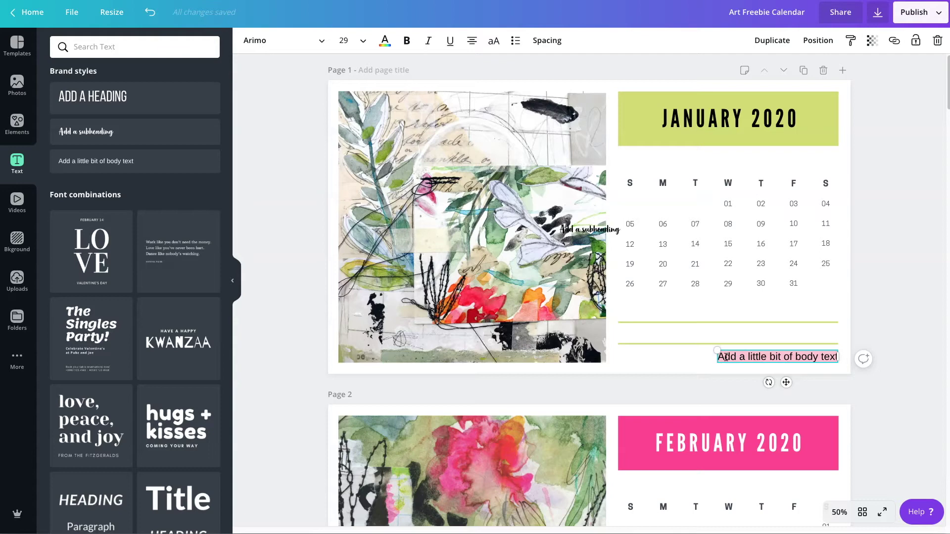
pyautogui.write('ww.')
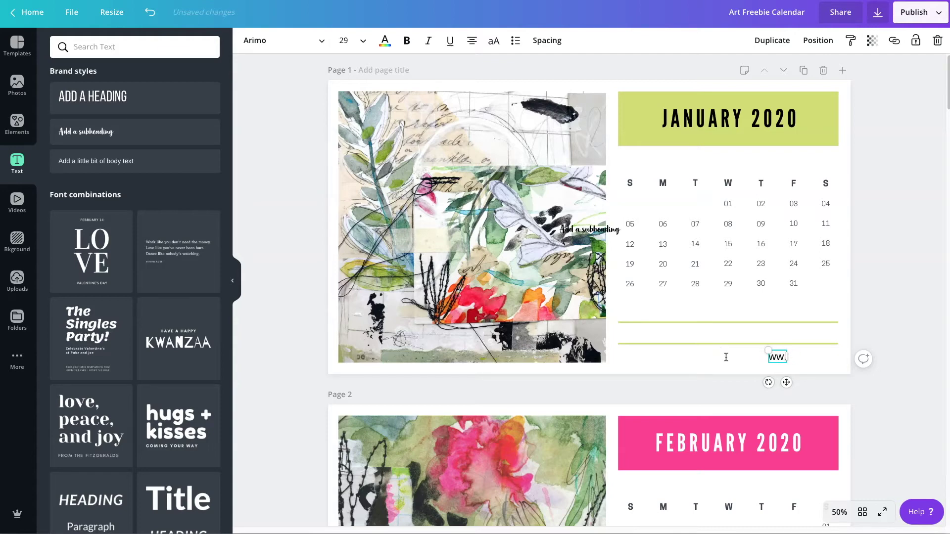
pyautogui.write('w.robe')
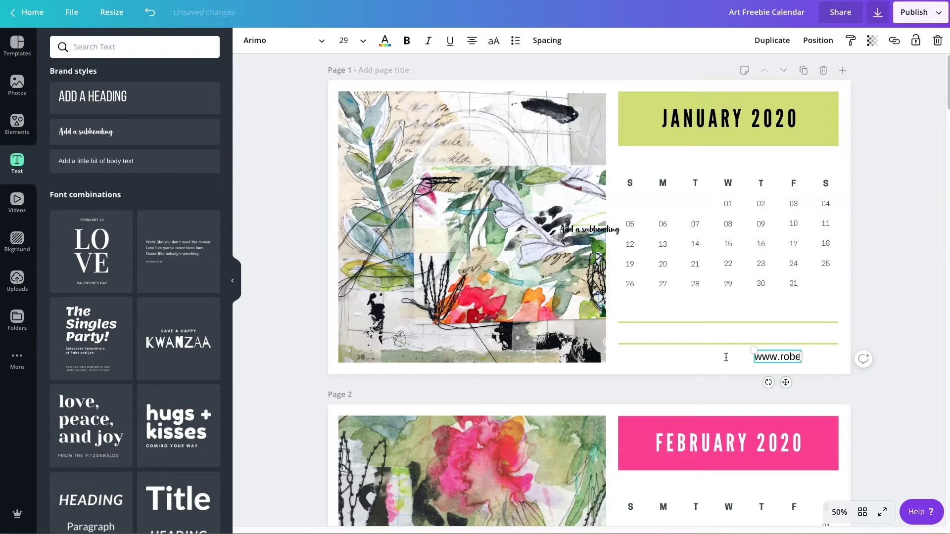
pyautogui.write('nmarie.com')
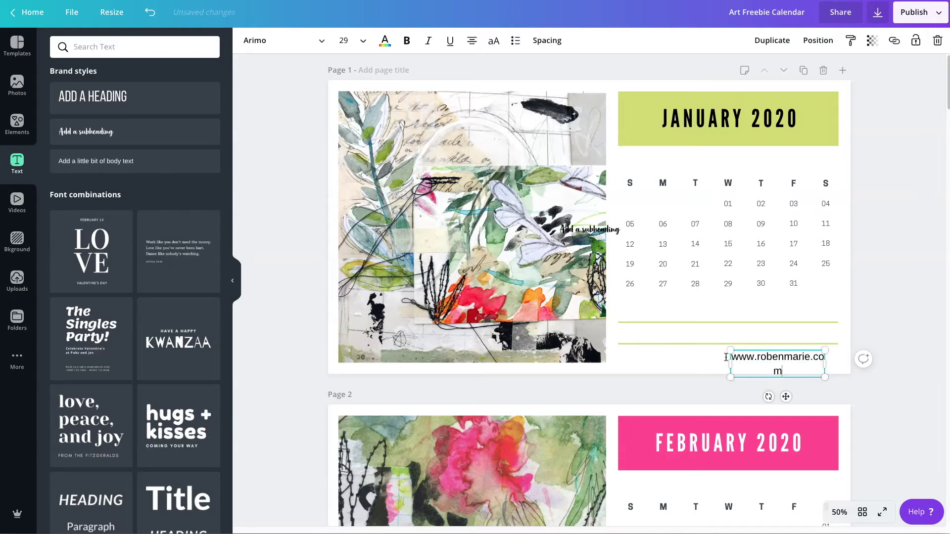
pyautogui.moveTo(715, 363); pyautogui.dragTo(698, 362)
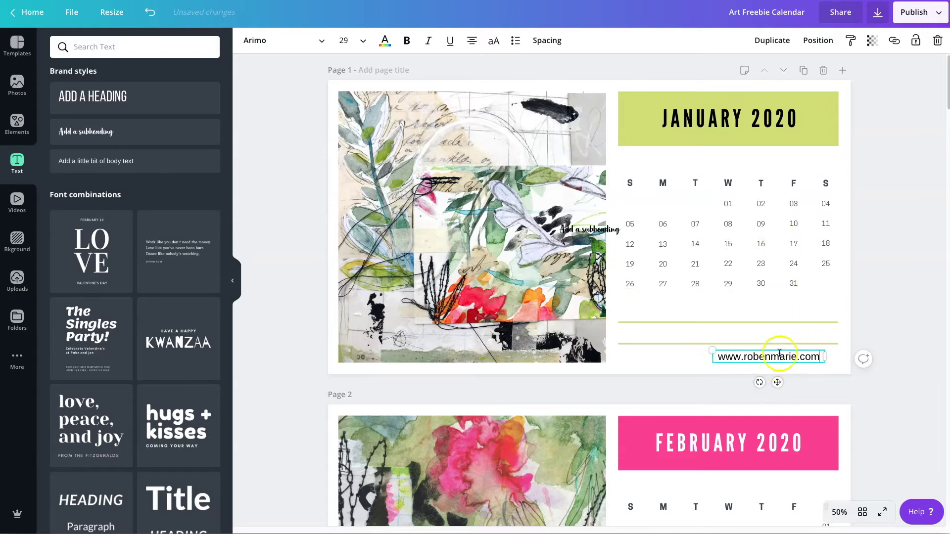
# - Set the January website text to size 21, right-align it and place it just under the lower line, flush with the line's right end
pyautogui.click(367, 44)
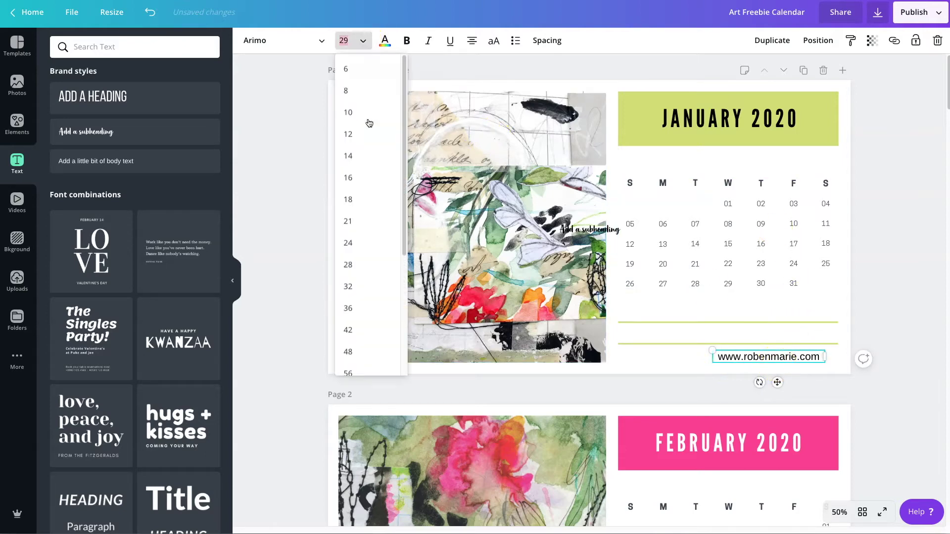
pyautogui.click(350, 217)
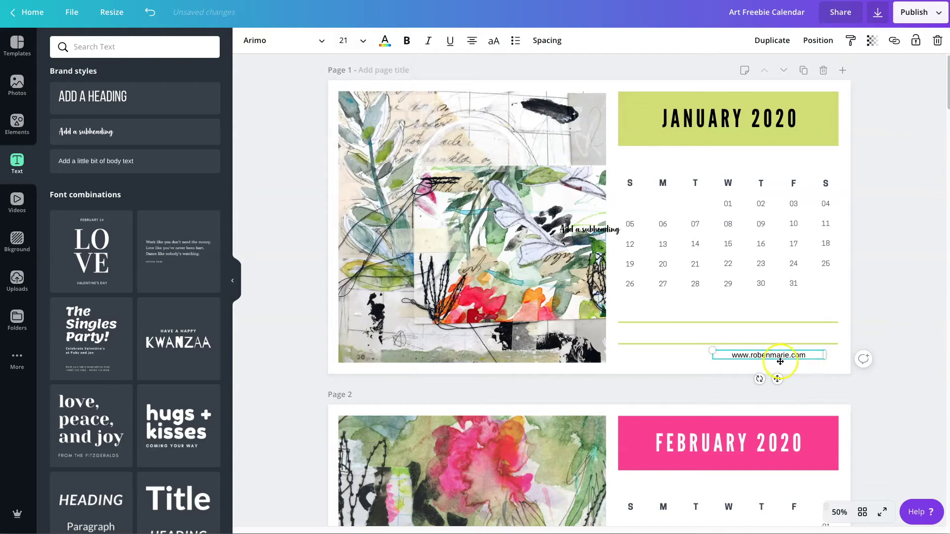
pyautogui.moveTo(781, 359); pyautogui.dragTo(816, 357)
pyautogui.click(471, 41)
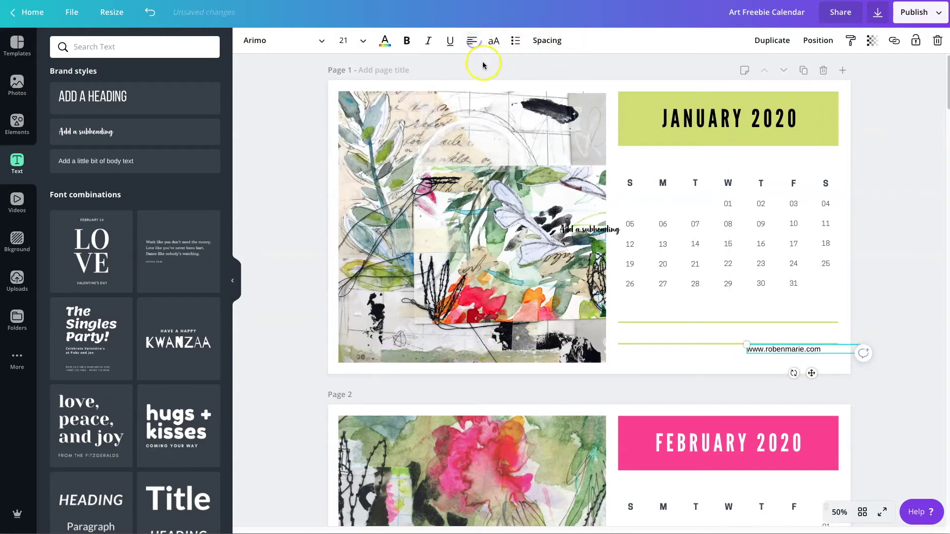
pyautogui.click(473, 44)
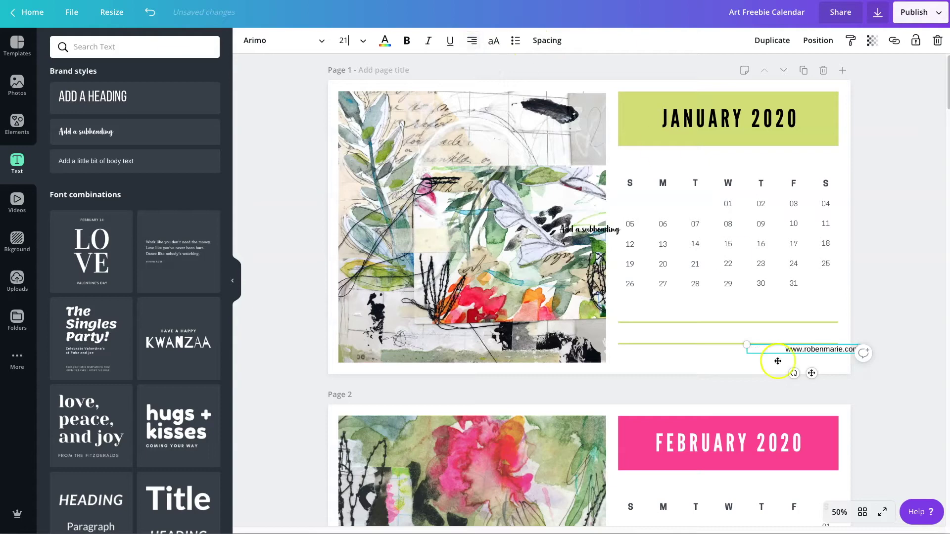
pyautogui.moveTo(836, 356); pyautogui.dragTo(817, 358)
pyautogui.moveTo(817, 359); pyautogui.dragTo(817, 358)
pyautogui.click(917, 337)
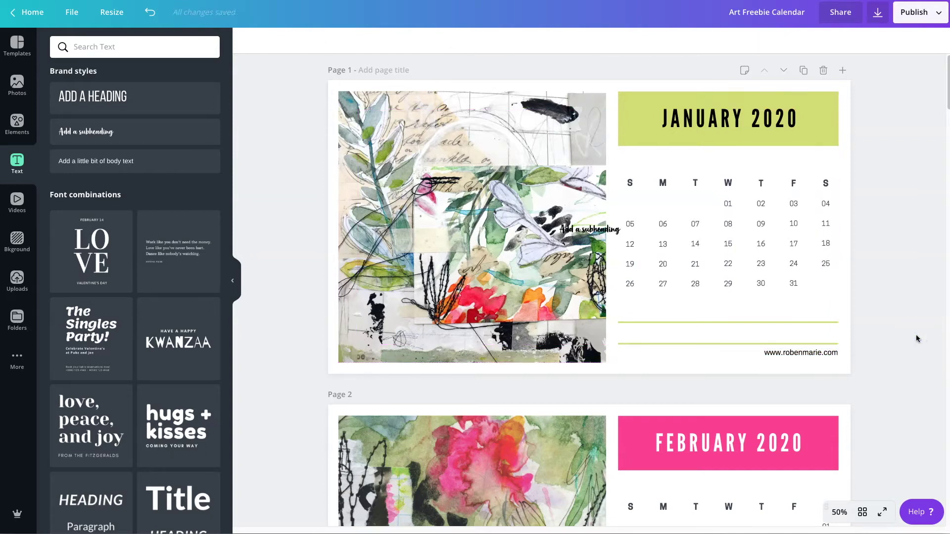
# - Duplicate the January website text and place the copy under the lower pink line on the February page
pyautogui.click(807, 354)
pyautogui.click(758, 348)
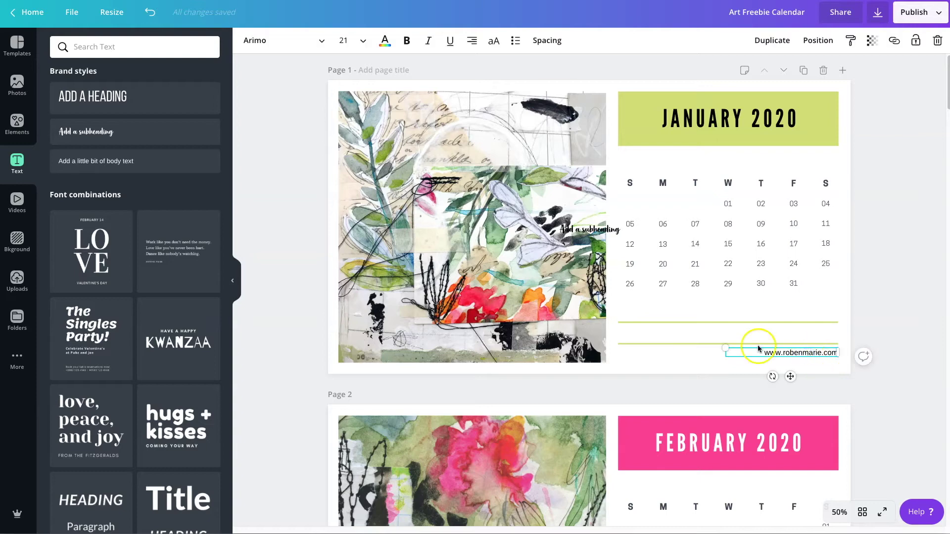
pyautogui.click(772, 40)
pyautogui.scroll(-3, 876, 323)
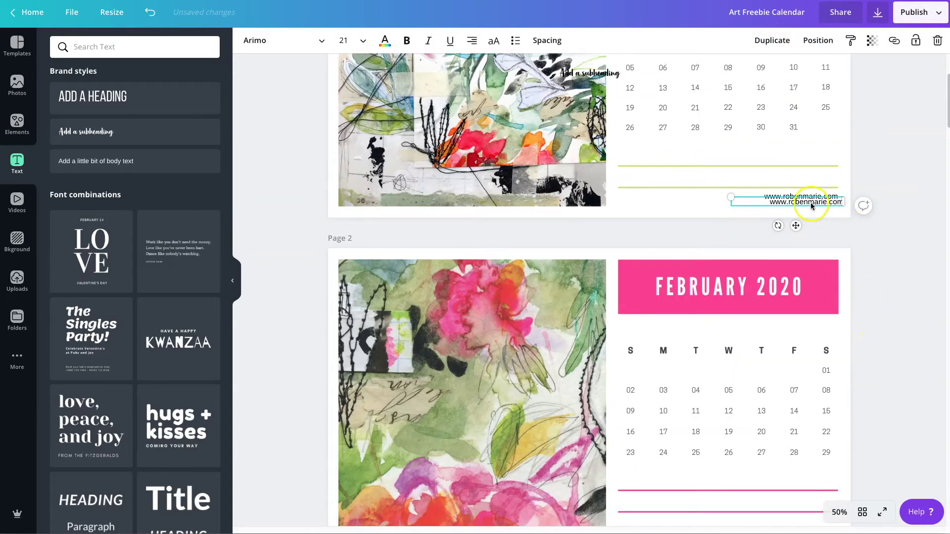
pyautogui.moveTo(813, 254); pyautogui.dragTo(799, 505)
pyautogui.scroll(-3, 896, 421)
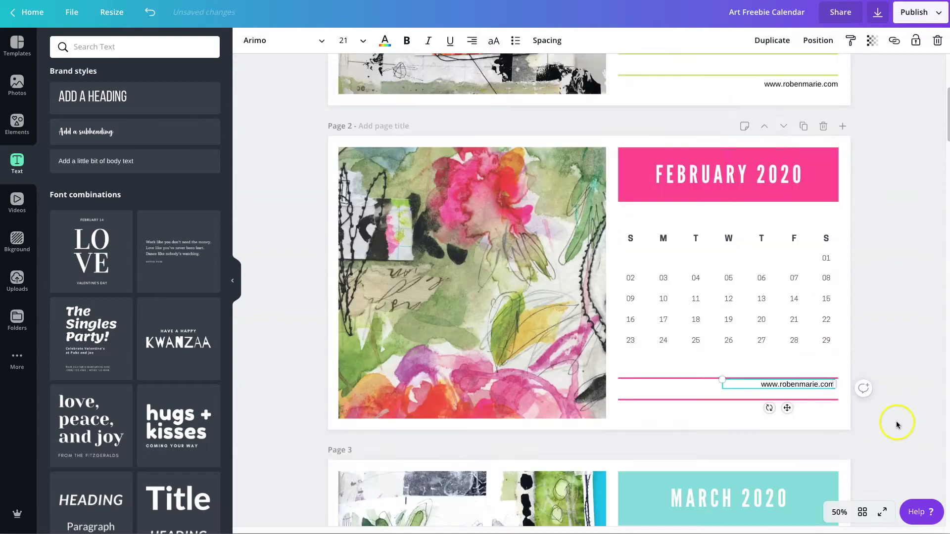
pyautogui.moveTo(809, 325); pyautogui.dragTo(812, 346)
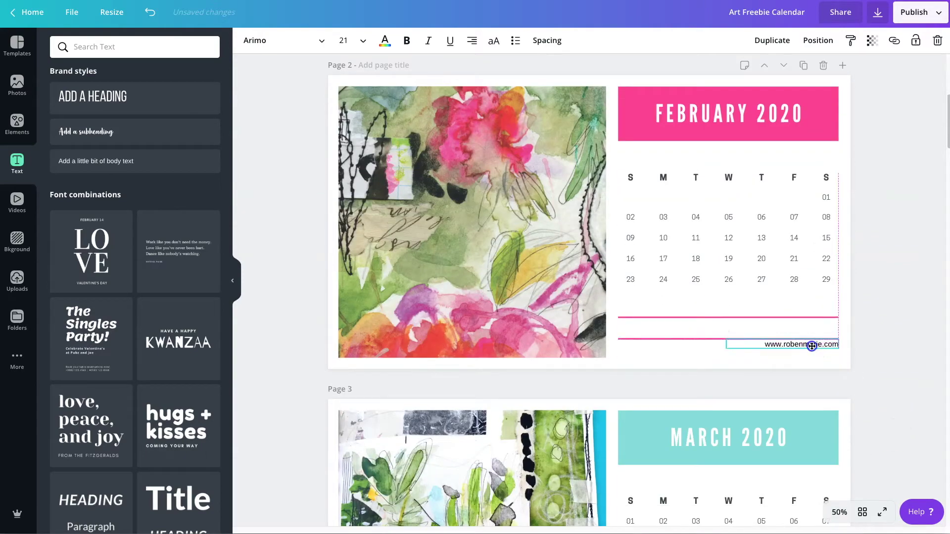
pyautogui.click(893, 338)
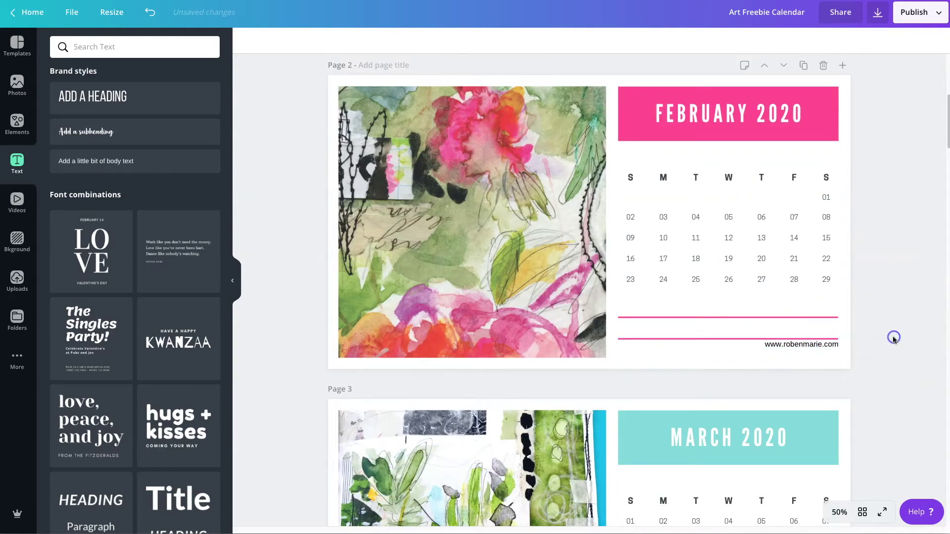
# - Compare the website text on both pages and fine-tune the February copy to align with the right end of the lines
pyautogui.scroll(3, 912, 286)
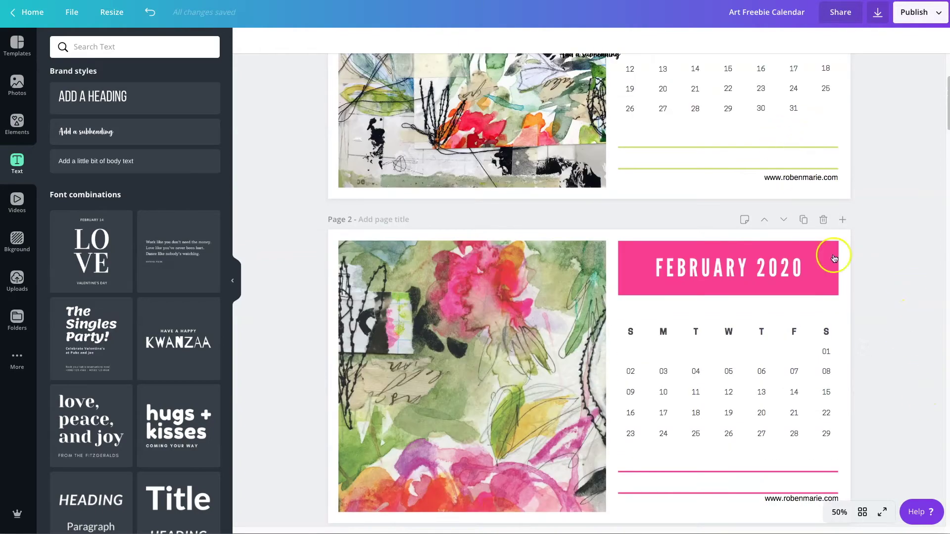
pyautogui.scroll(-3, 901, 424)
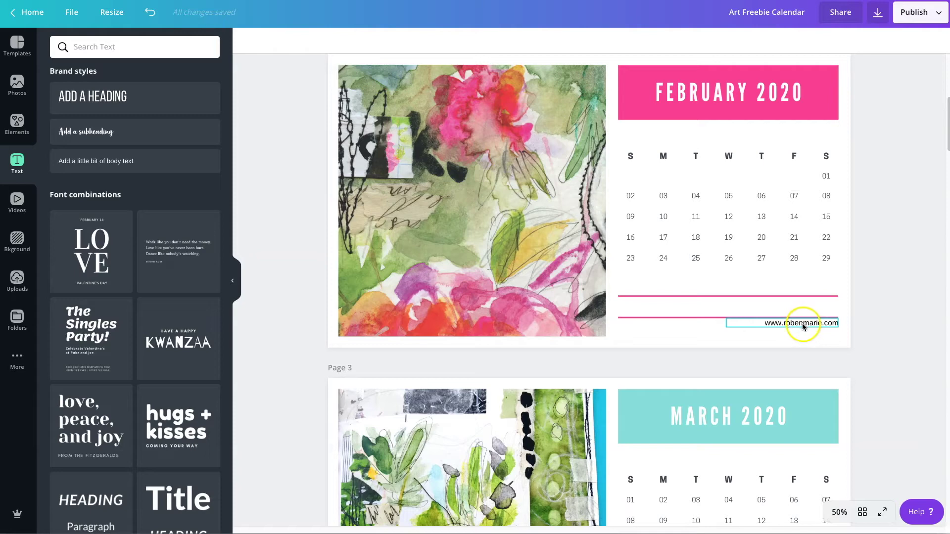
pyautogui.moveTo(800, 322)
pyautogui.mouseDown()
pyautogui.moveTo(561, 330)
pyautogui.moveTo(800, 327)
pyautogui.mouseUp()
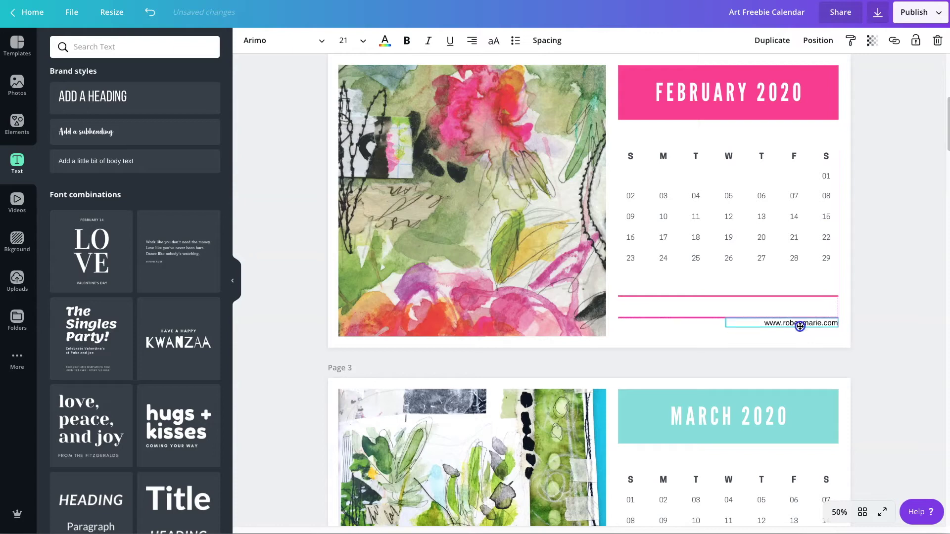
pyautogui.click(901, 342)
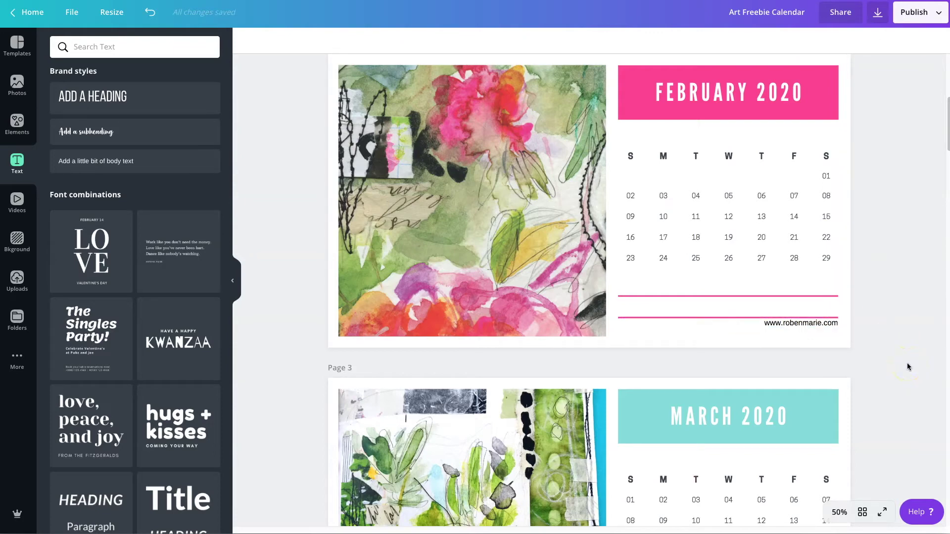
# - Delete the stray "Add a subheading" text from the January artwork
pyautogui.scroll(5, 907, 366)
pyautogui.click(591, 238)
pyautogui.press('Delete')
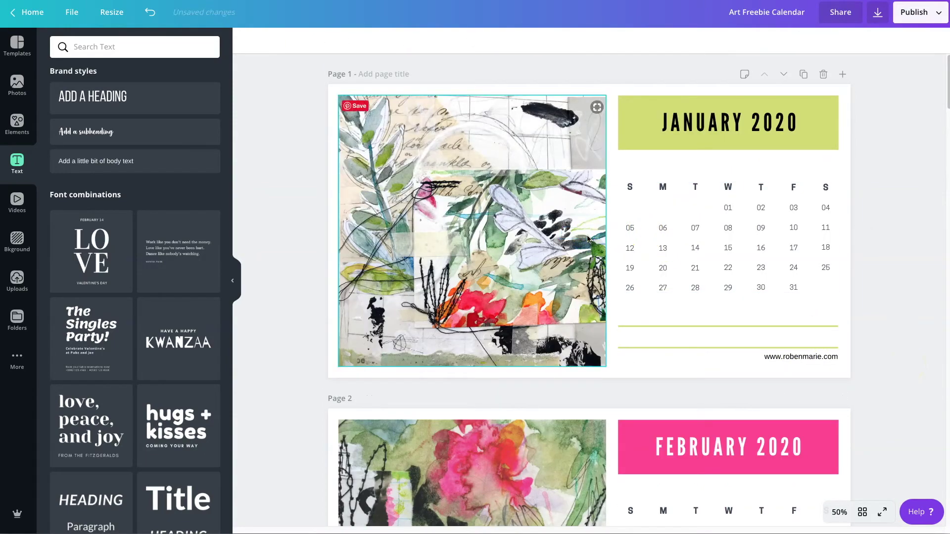
pyautogui.click(887, 231)
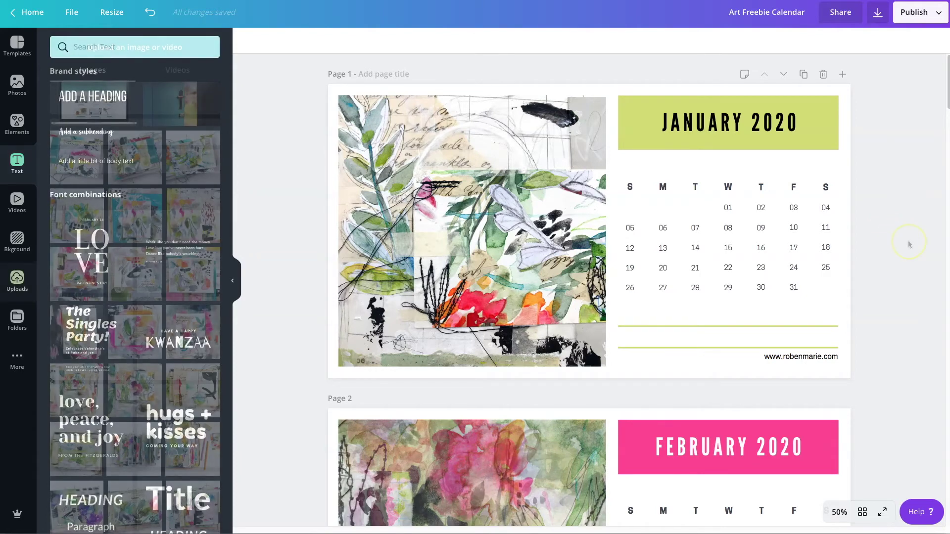
pyautogui.click(912, 252)
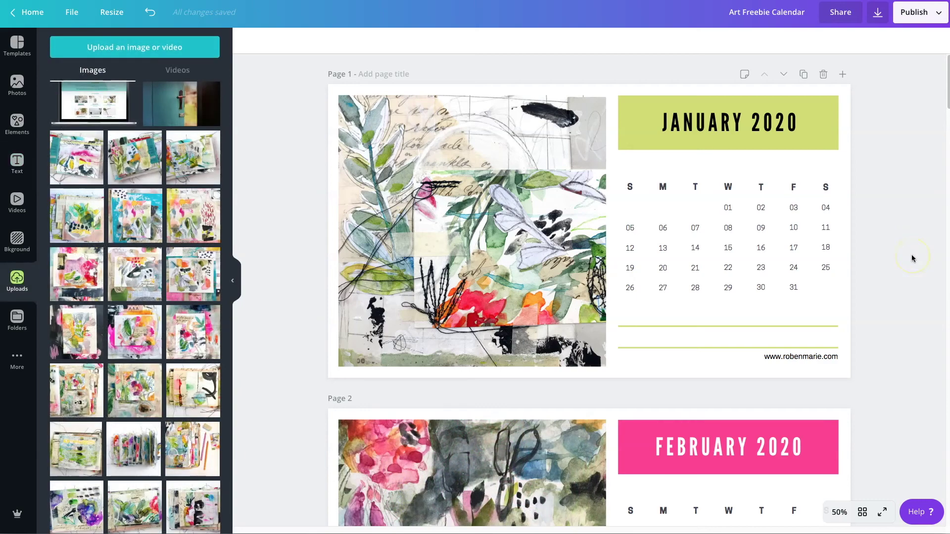
# - Review all twelve months in the page overview, selecting the June page, and return to the page view to check the website text
pyautogui.click(864, 515)
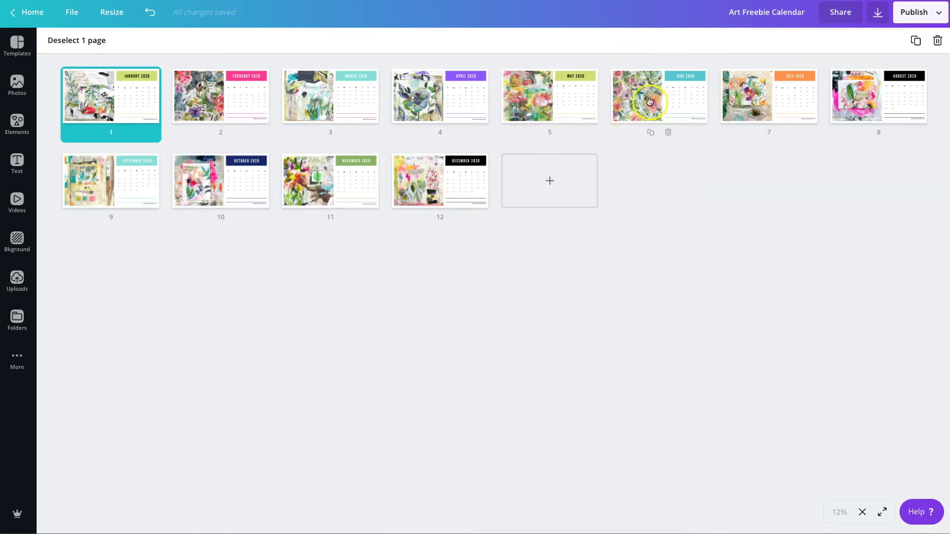
pyautogui.click(653, 105)
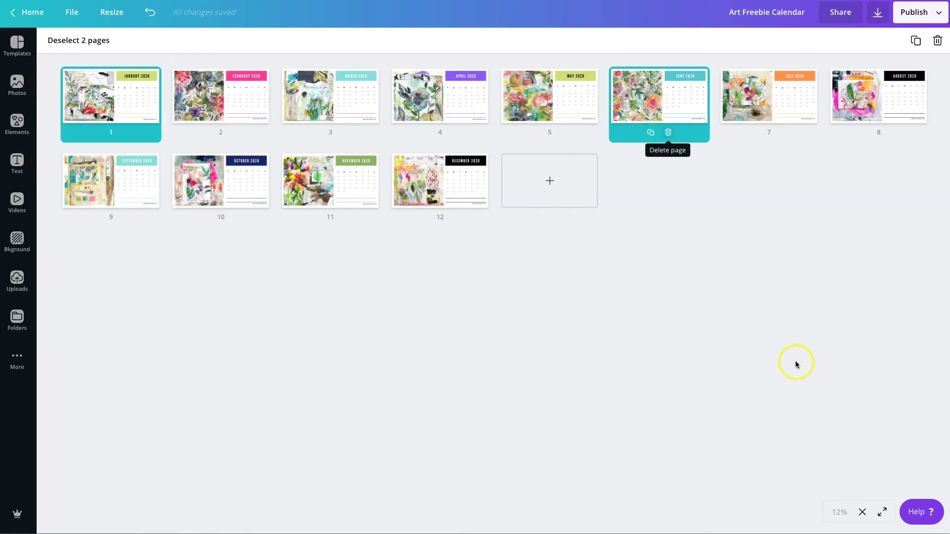
pyautogui.click(862, 512)
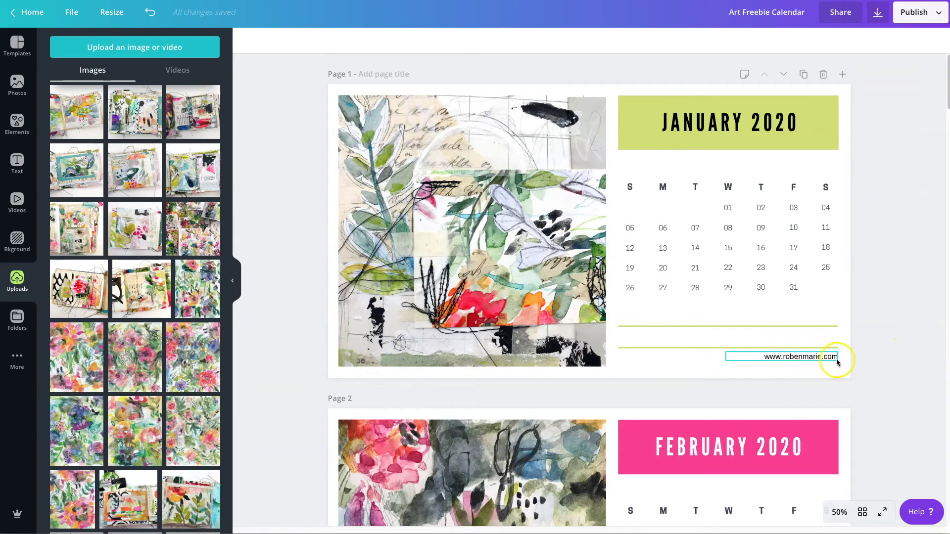
pyautogui.scroll(-1, 902, 366)
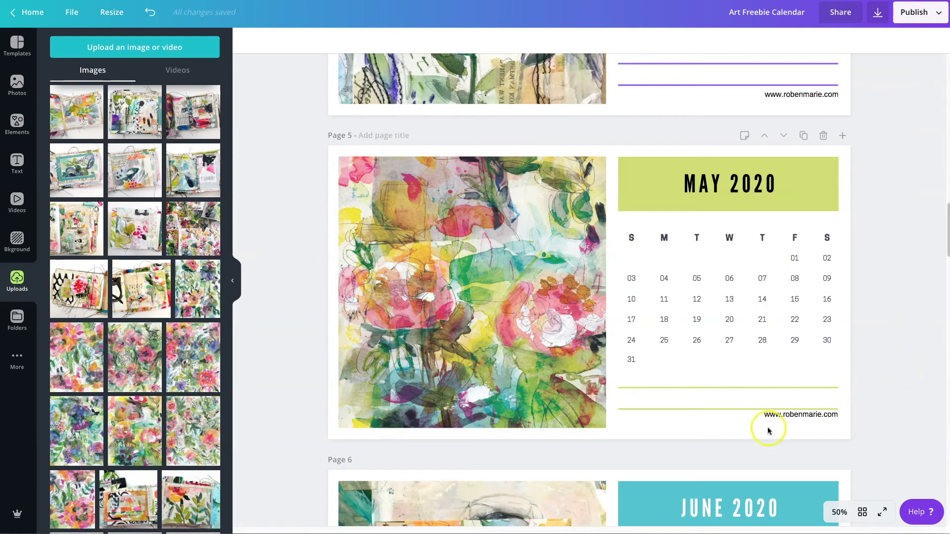
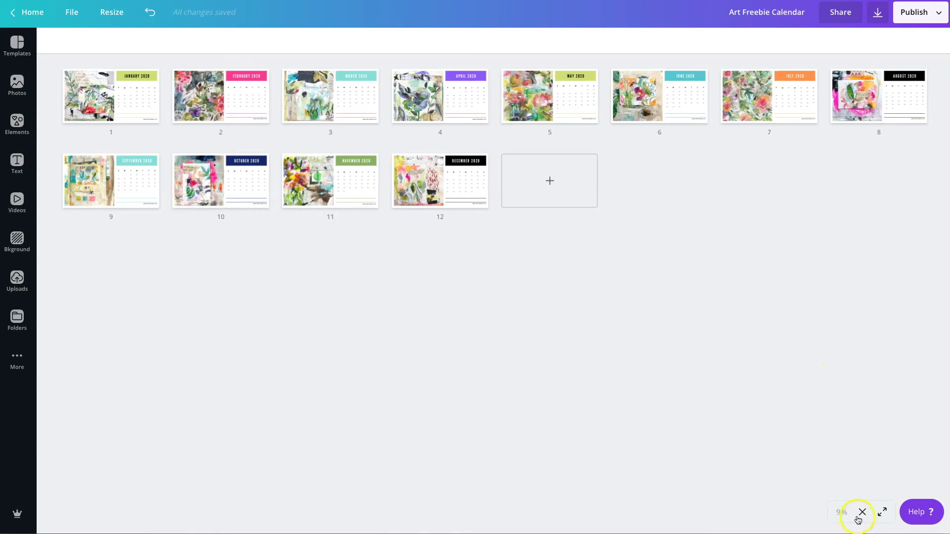
# - Leave the page overview and set the zoom to 50% to view the whole May page
pyautogui.click(862, 512)
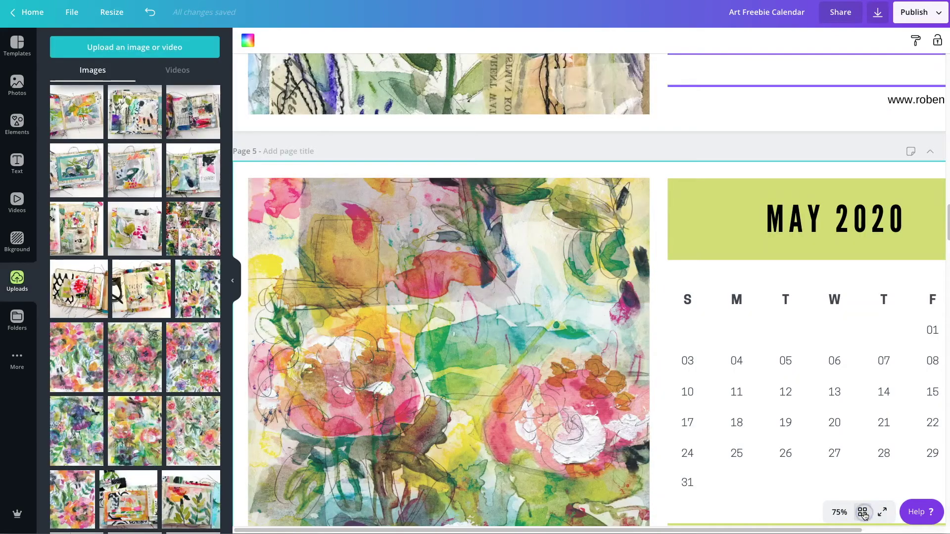
pyautogui.click(837, 512)
pyautogui.click(830, 388)
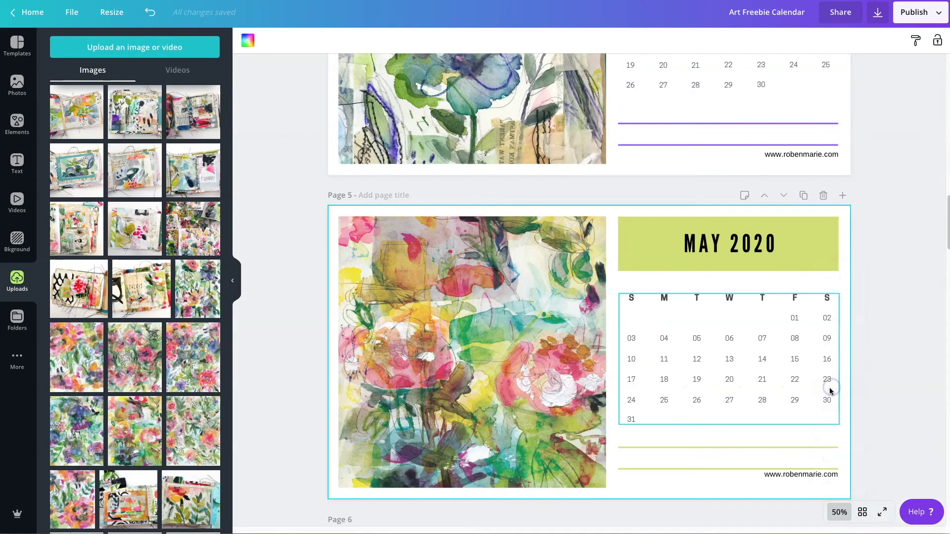
# - Download all 12 calendar pages as a PDF Print file and dismiss the published-design message
pyautogui.scroll(15, 916, 285)
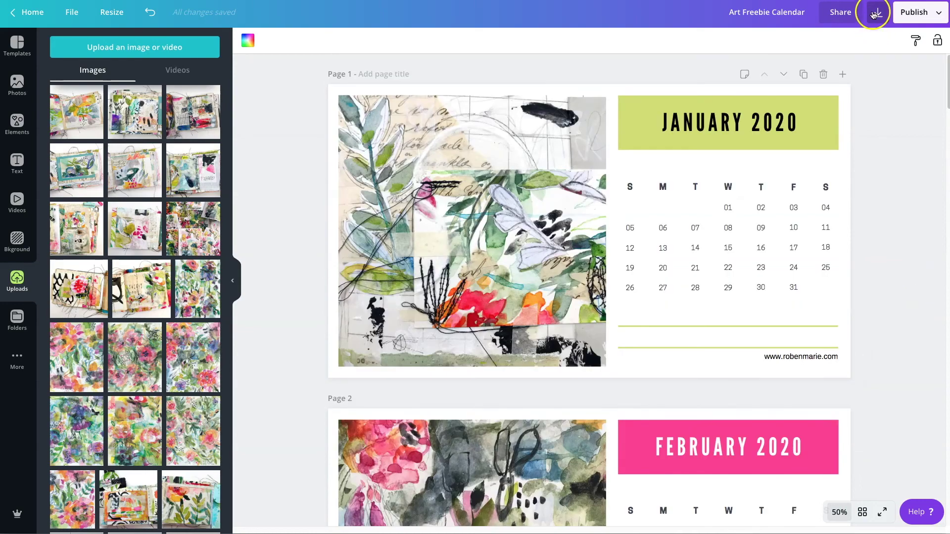
pyautogui.click(876, 14)
pyautogui.click(799, 88)
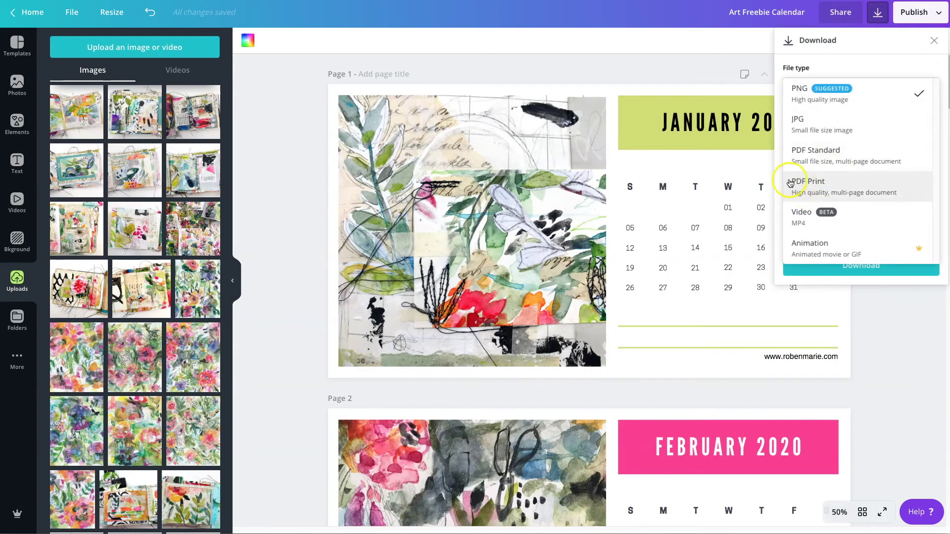
pyautogui.click(822, 187)
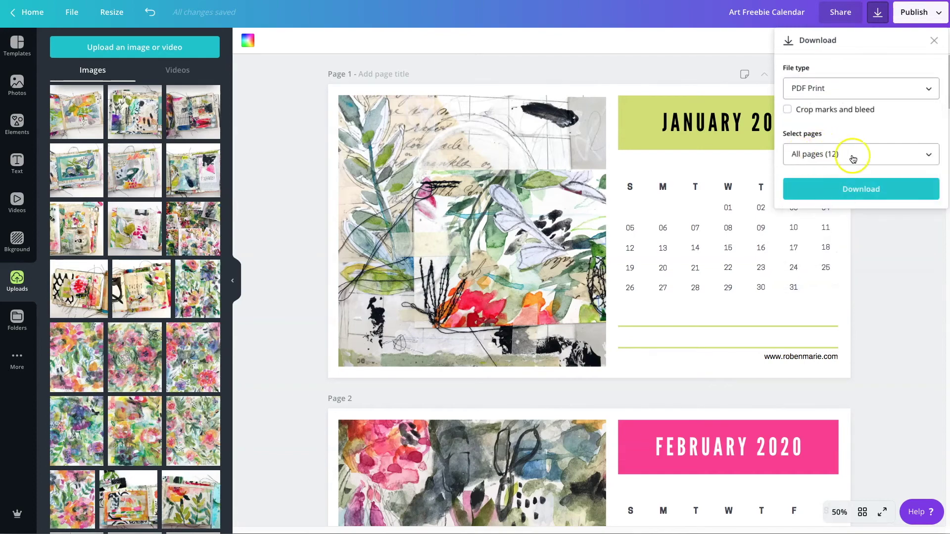
pyautogui.click(860, 189)
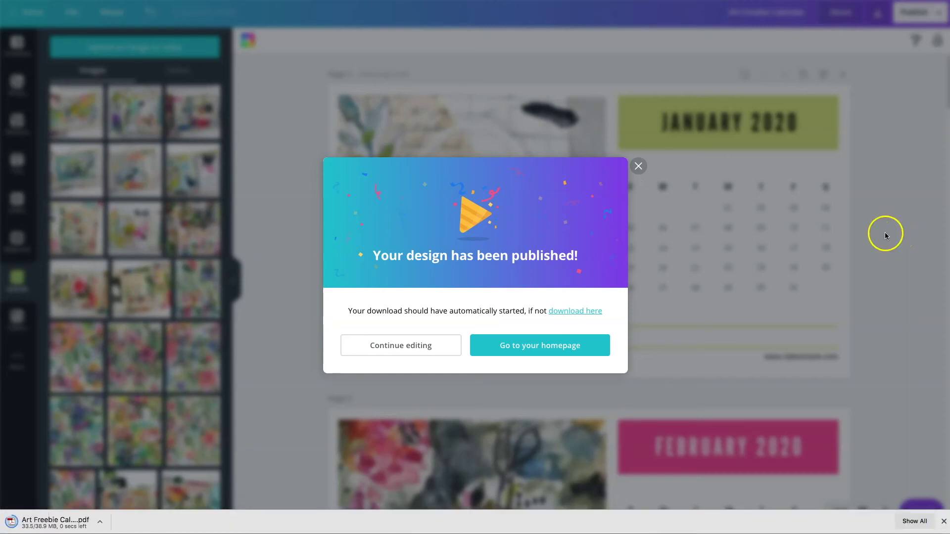
pyautogui.click(638, 165)
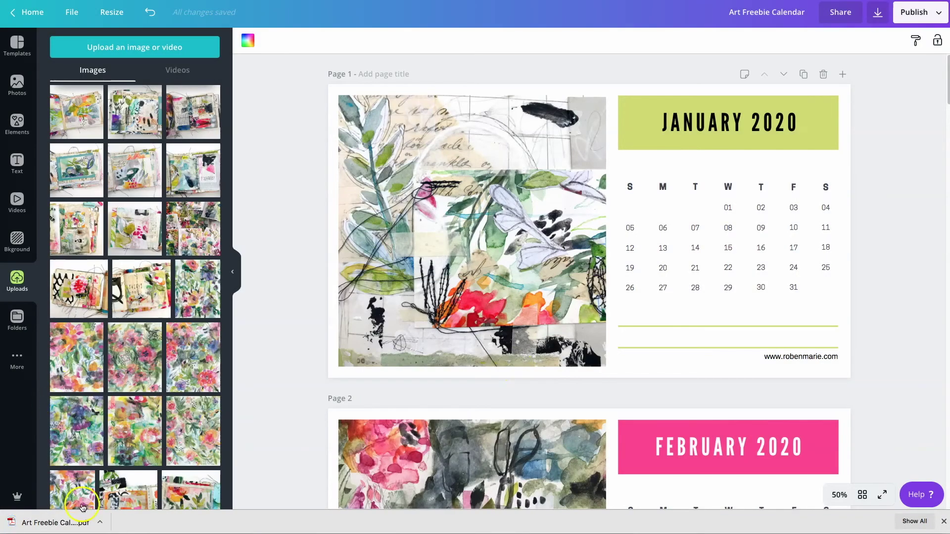
# - Open the downloaded Art Freebie Calendar PDF, look through its monthly pages, and return to the design
pyautogui.click(74, 517)
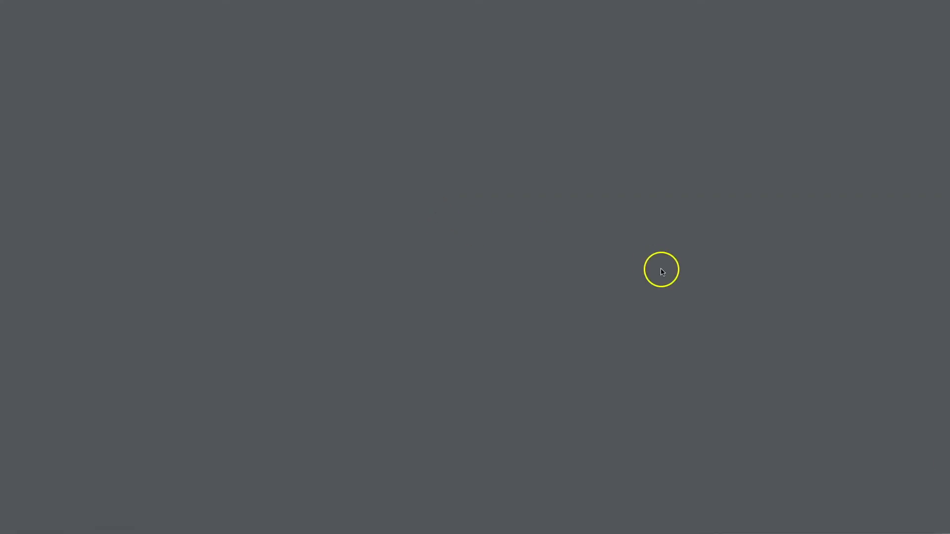
pyautogui.scroll(-15, 701, 239)
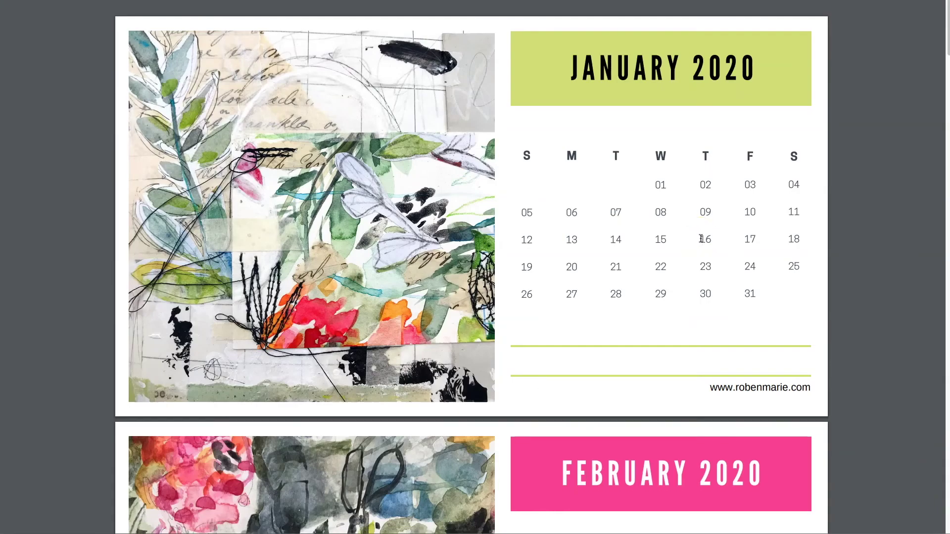
pyautogui.scroll(-20, 700, 239)
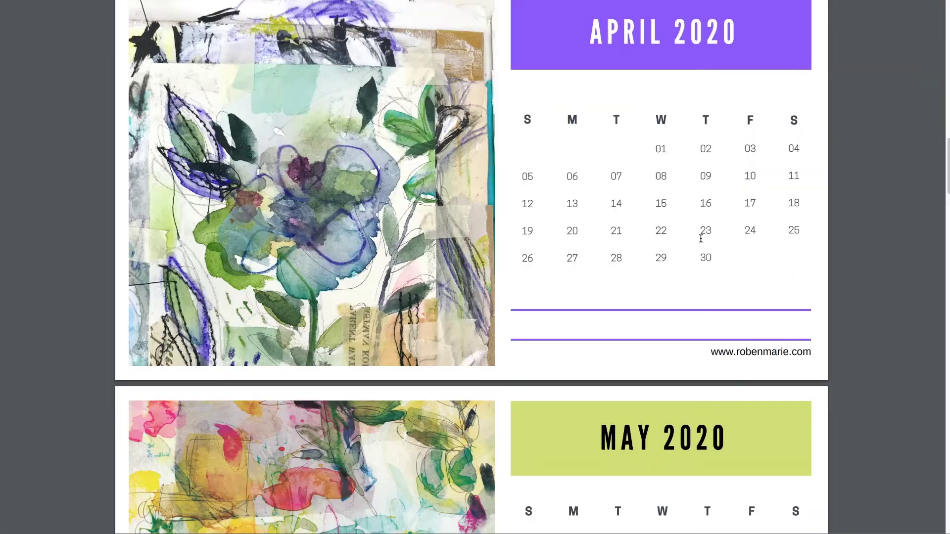
pyautogui.scroll(-13, 701, 239)
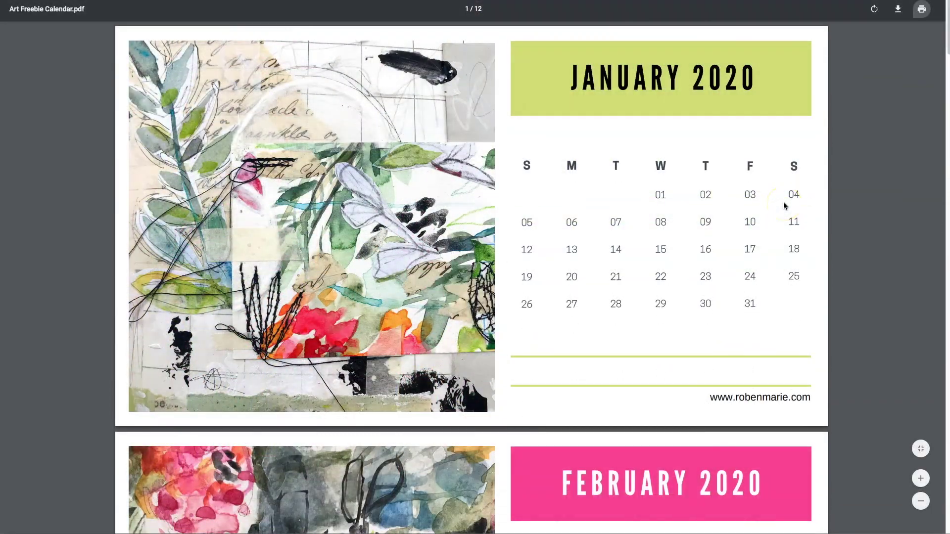
pyautogui.click(877, 199)
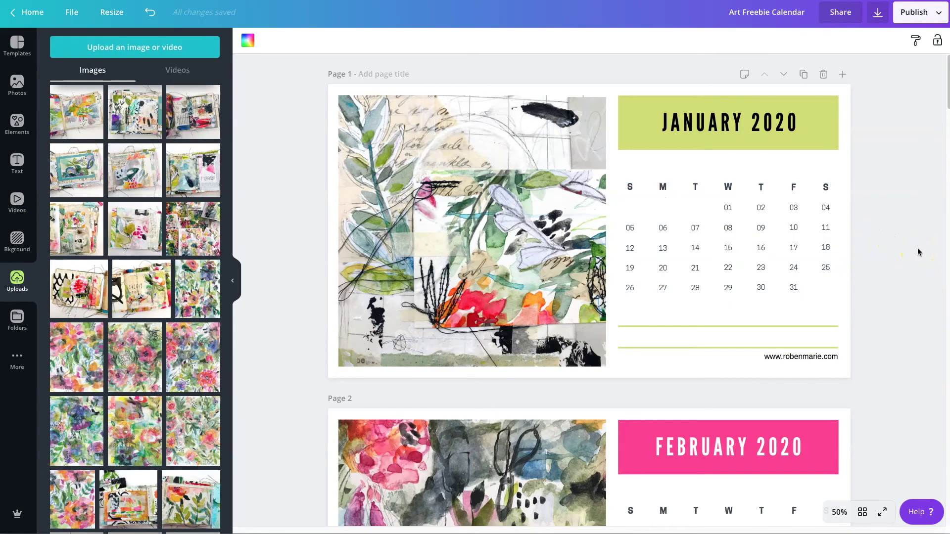
# - Recolor both red lines below the March 2020 calendar with the light turquoise of its header
pyautogui.scroll(-7, 917, 250)
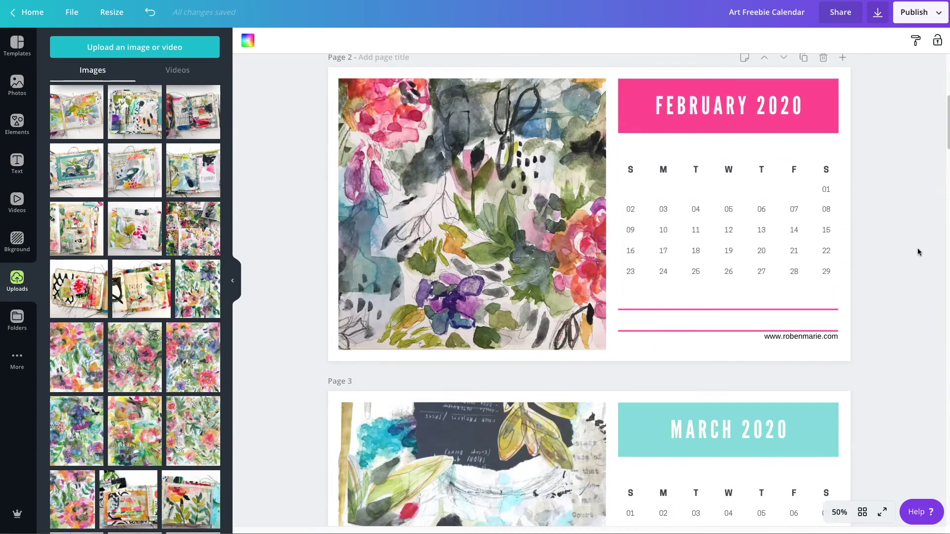
pyautogui.scroll(-4, 917, 248)
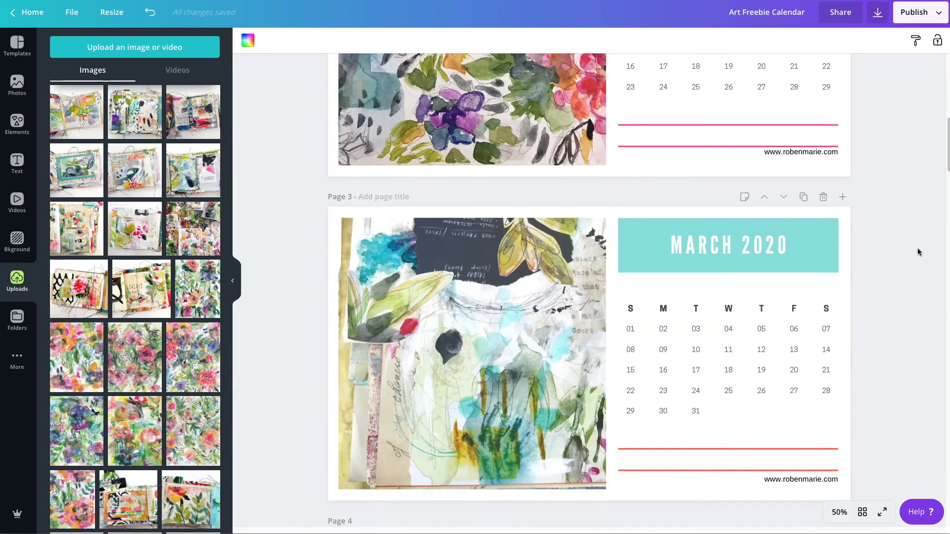
pyautogui.click(682, 467)
pyautogui.click(672, 450)
pyautogui.click(248, 41)
pyautogui.click(208, 96)
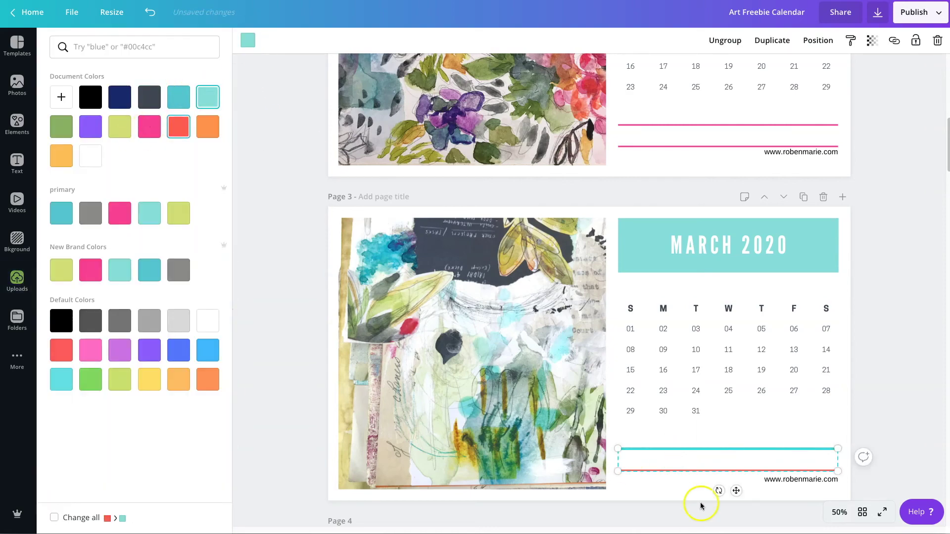
pyautogui.click(647, 471)
pyautogui.click(207, 96)
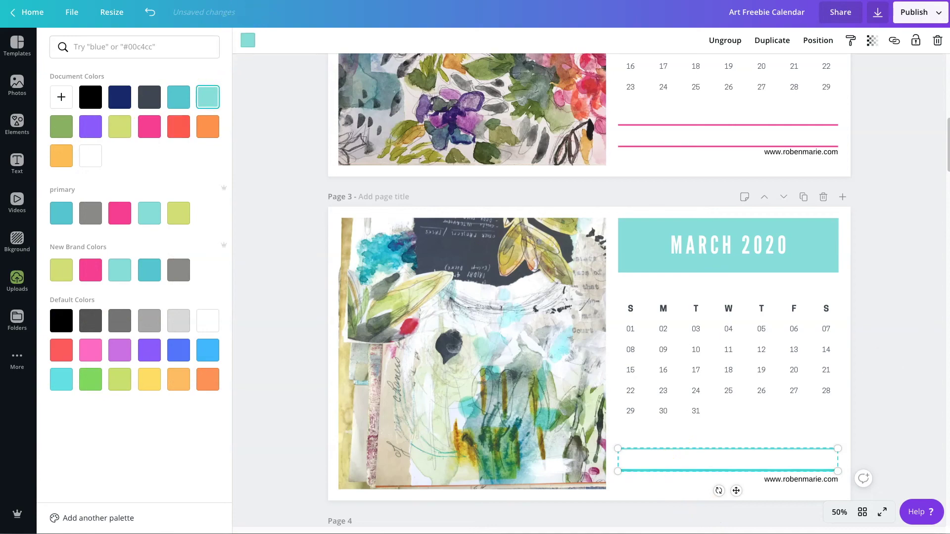
pyautogui.click(923, 371)
# - Browse the gallery of January calendar templates for alternative layouts
pyautogui.scroll(10, 923, 371)
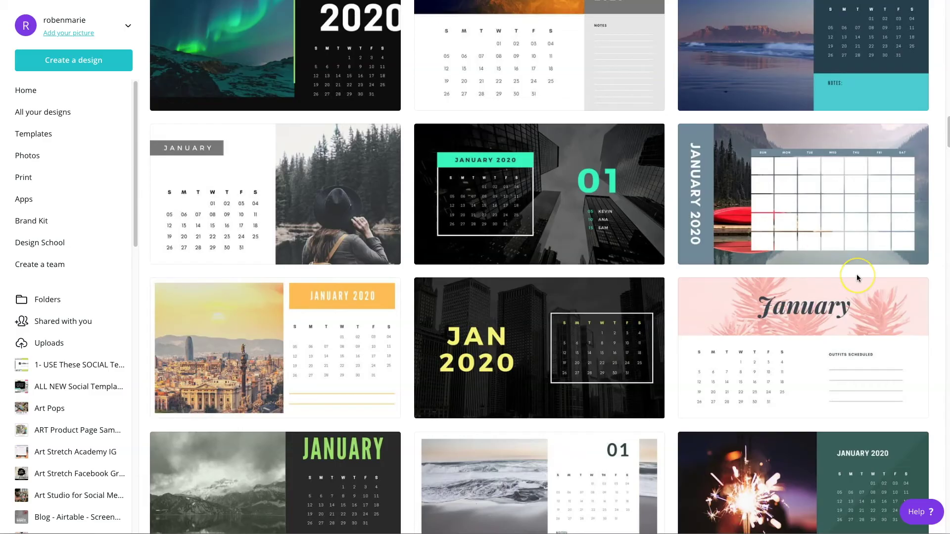
pyautogui.scroll(10, 857, 275)
pyautogui.scroll(5, 857, 275)
pyautogui.scroll(2, 856, 275)
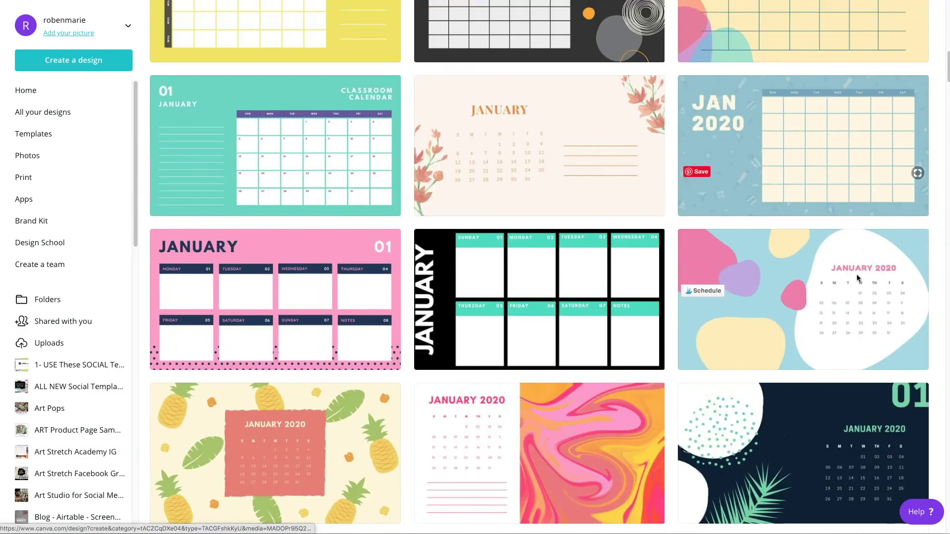
pyautogui.scroll(8, 856, 274)
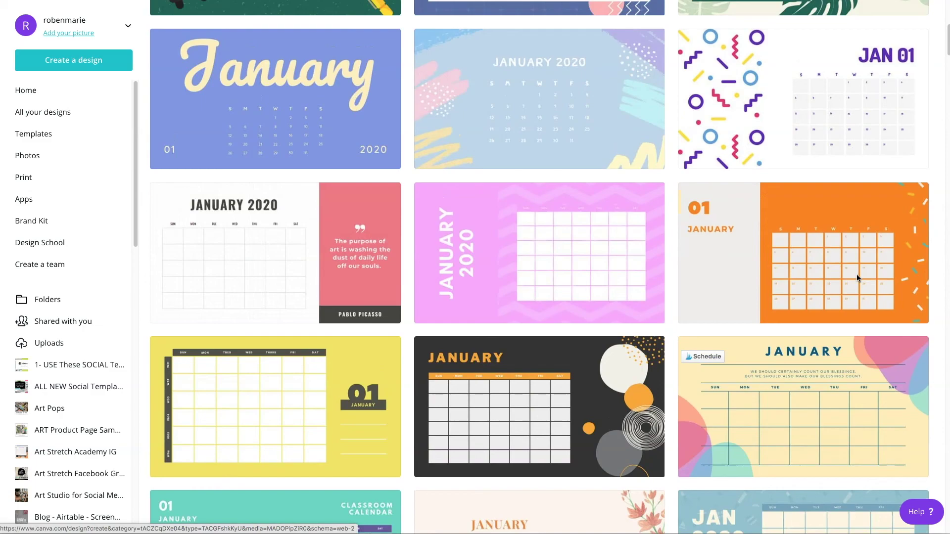